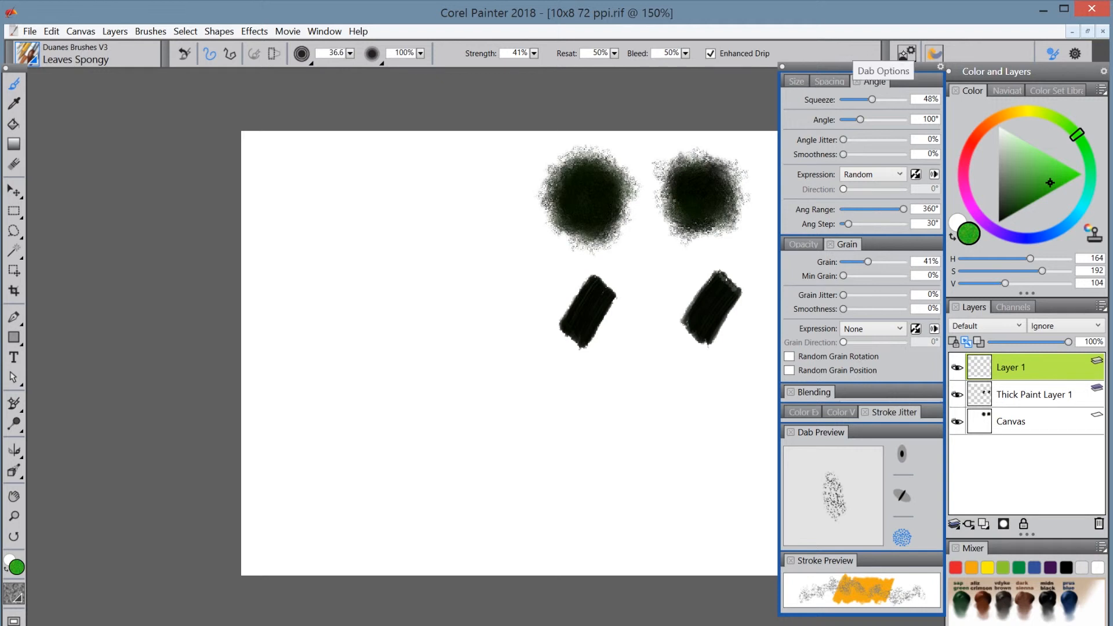
Step: Turn on the dab stencil for the Leaves Spongy brush with Paper as its source, and collapse the Grain settings
{"action": "left_click", "coordinate": [906, 52]}
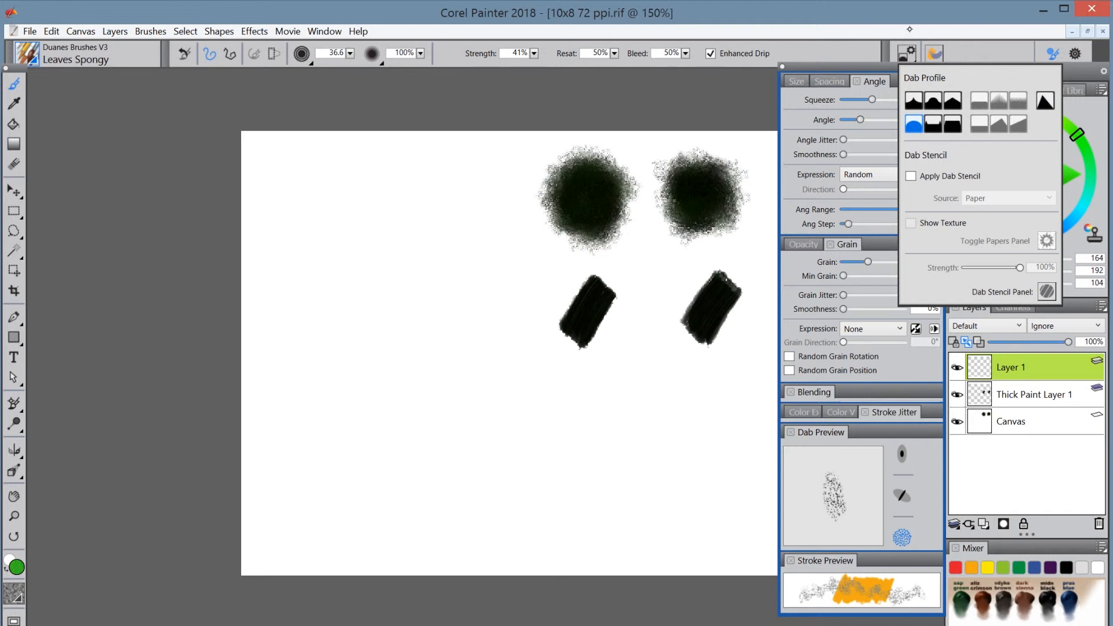
{"action": "left_click", "coordinate": [912, 170]}
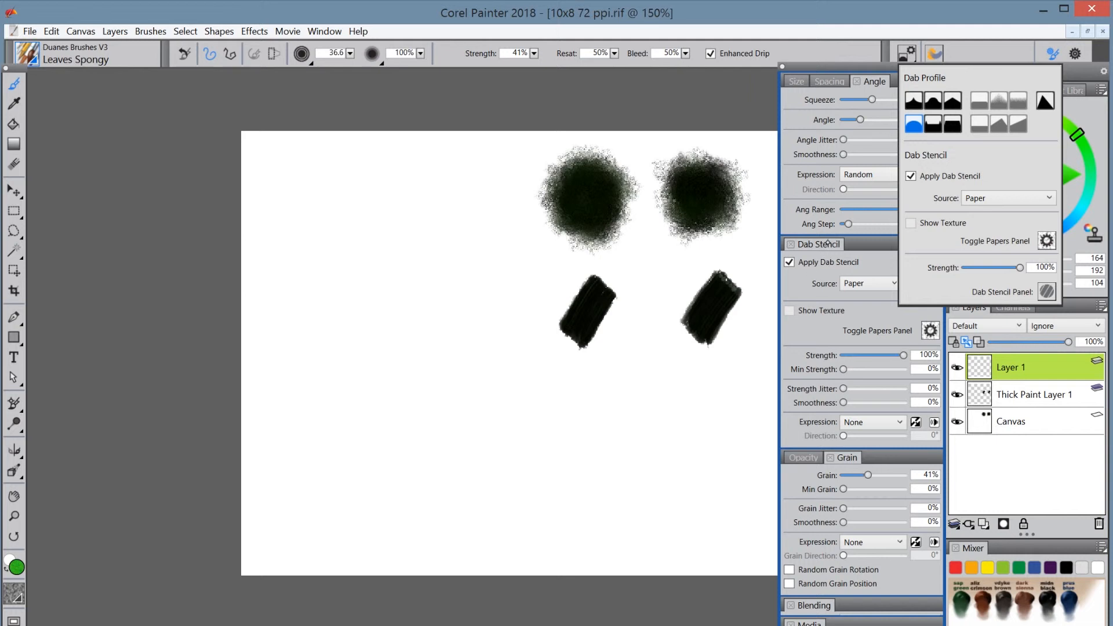
{"action": "left_click", "coordinate": [871, 243]}
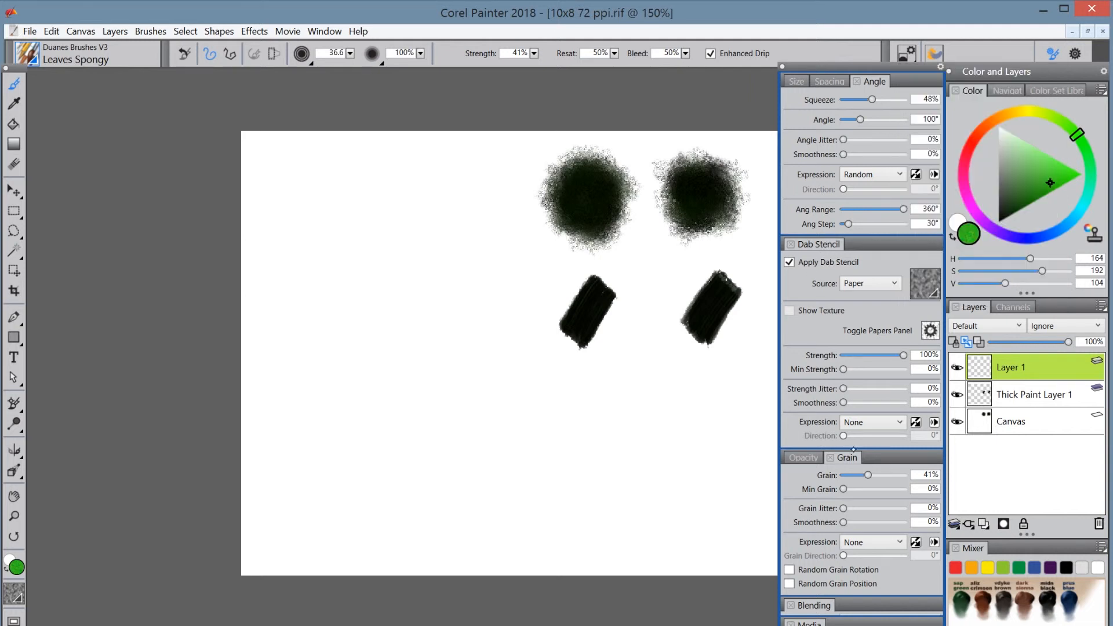
{"action": "left_click", "coordinate": [850, 457]}
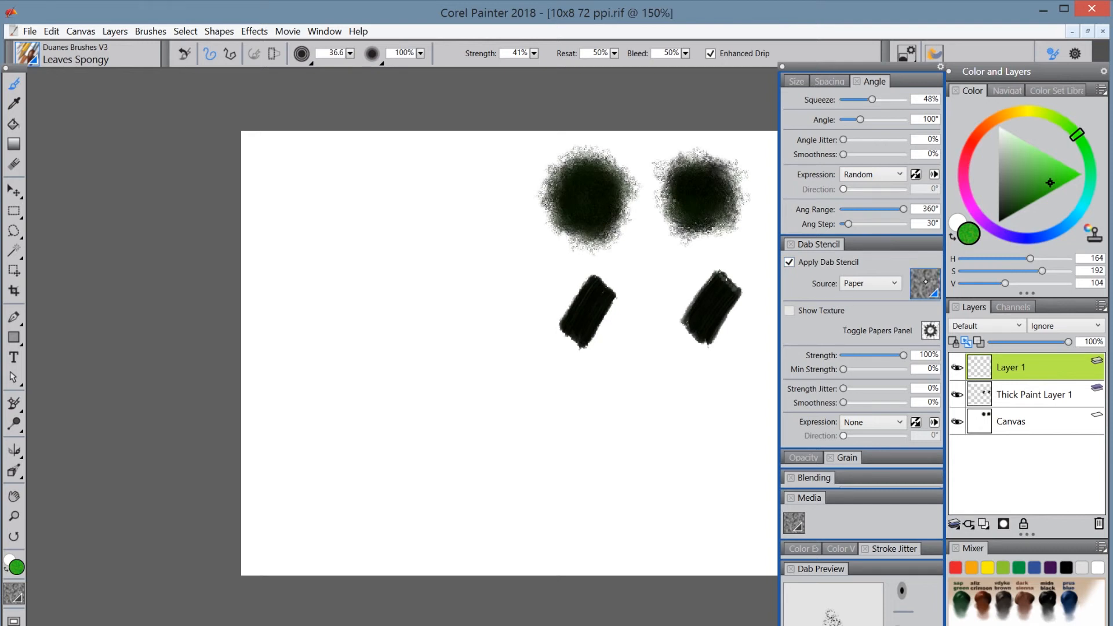
{"action": "left_click", "coordinate": [875, 283]}
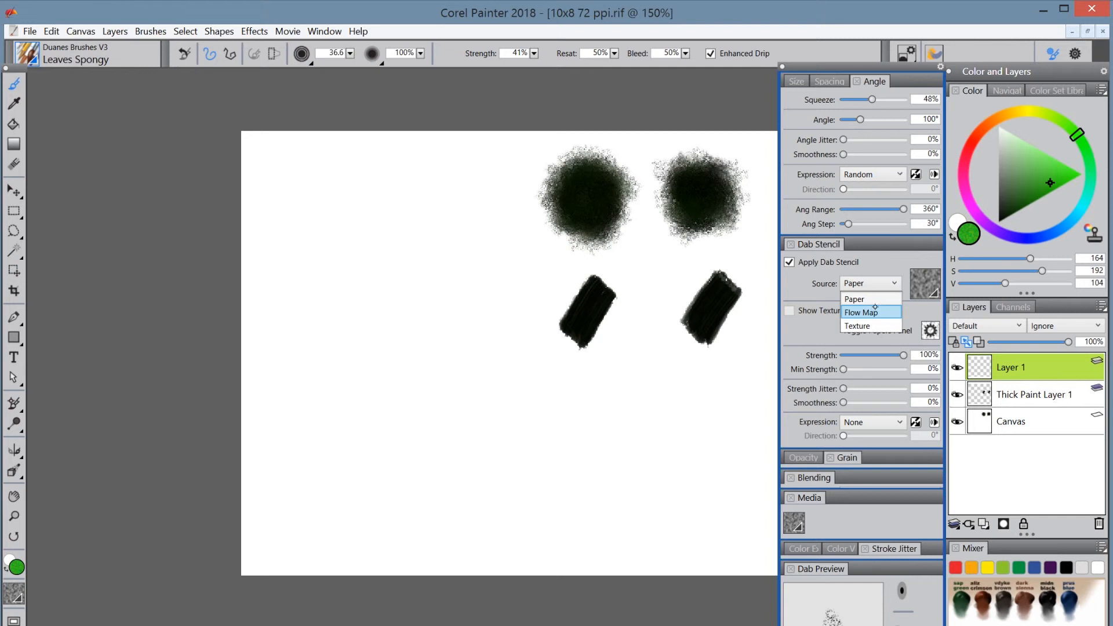
{"action": "left_click", "coordinate": [865, 298]}
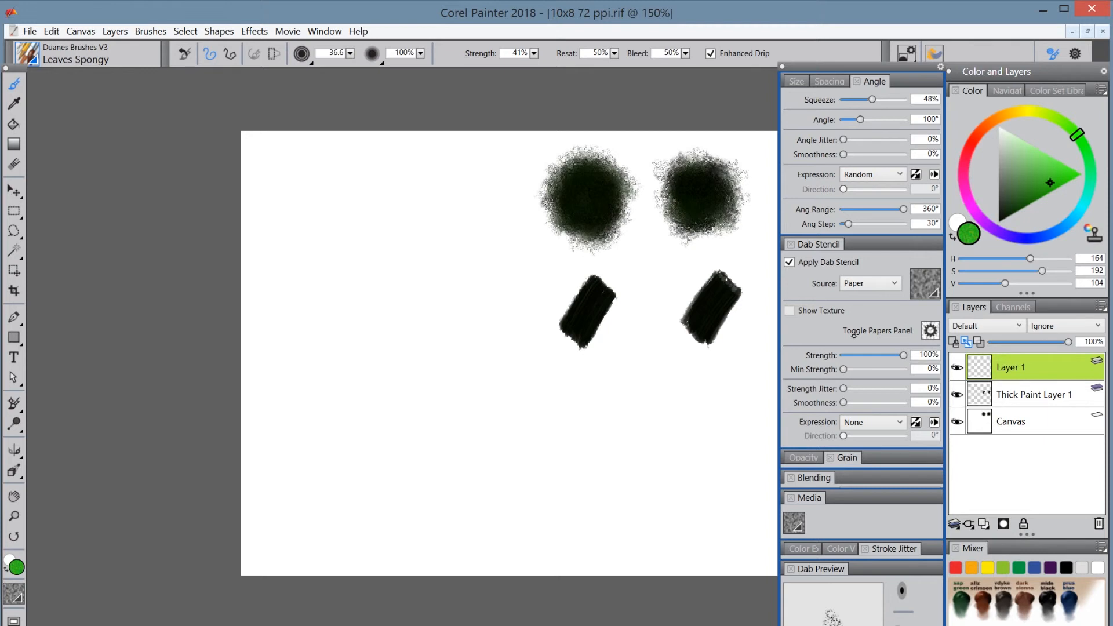
Step: Choose the last texture in the Painter 2015 papers library as the dab stencil's paper
{"action": "left_click", "coordinate": [930, 285]}
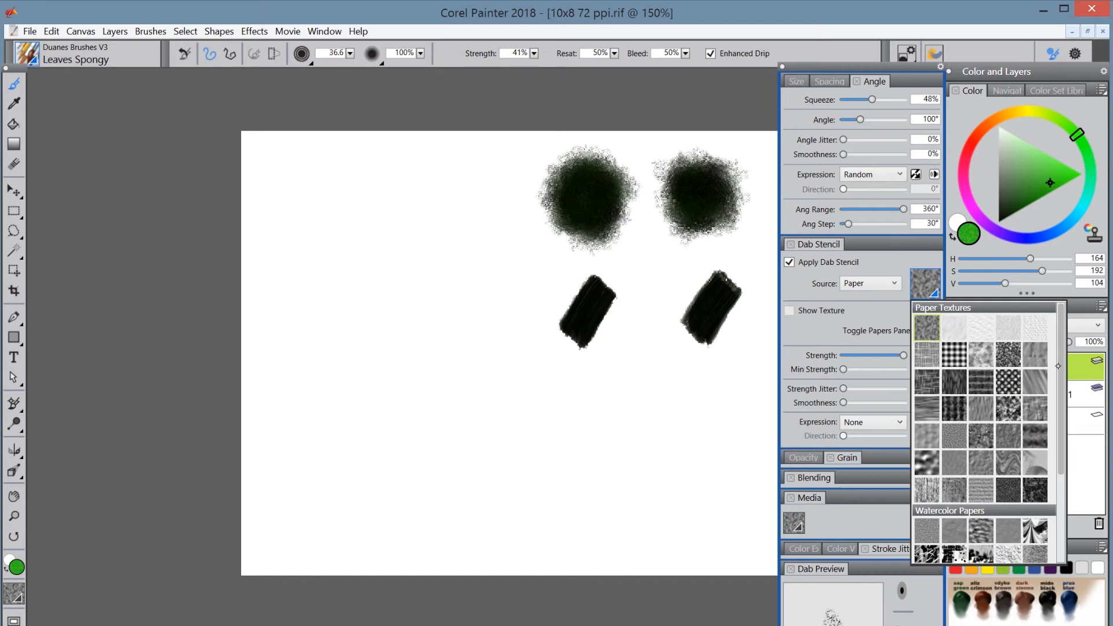
{"action": "left_click_drag", "start_coordinate": [1058, 366], "coordinate": [1063, 465]}
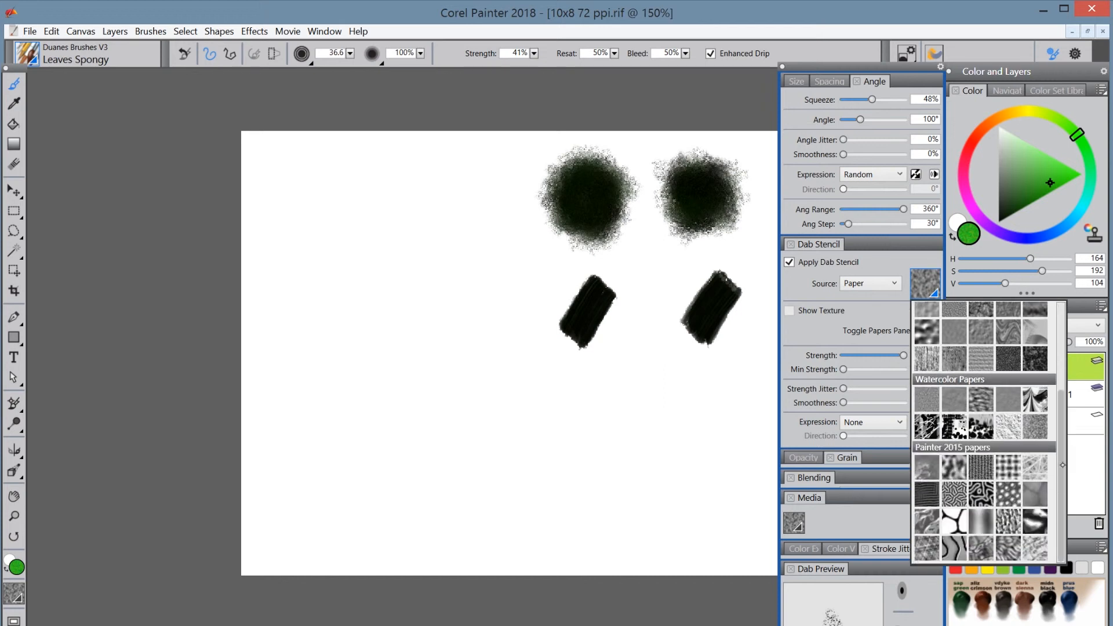
{"action": "left_click", "coordinate": [1033, 546]}
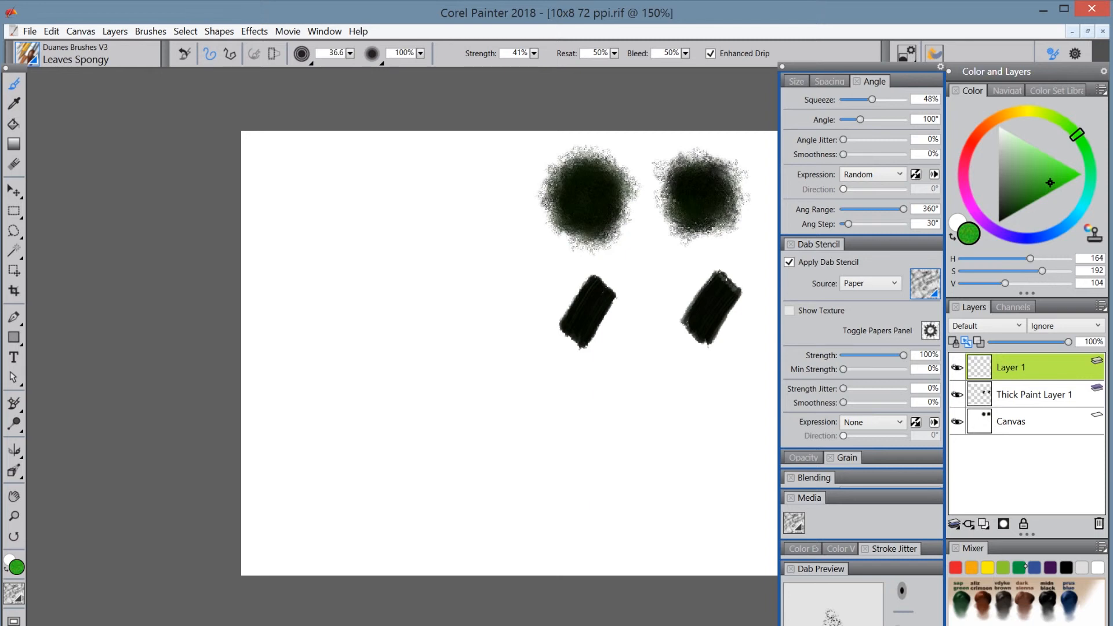
Step: Show the Look Libraries panel
{"action": "left_click", "coordinate": [328, 27]}
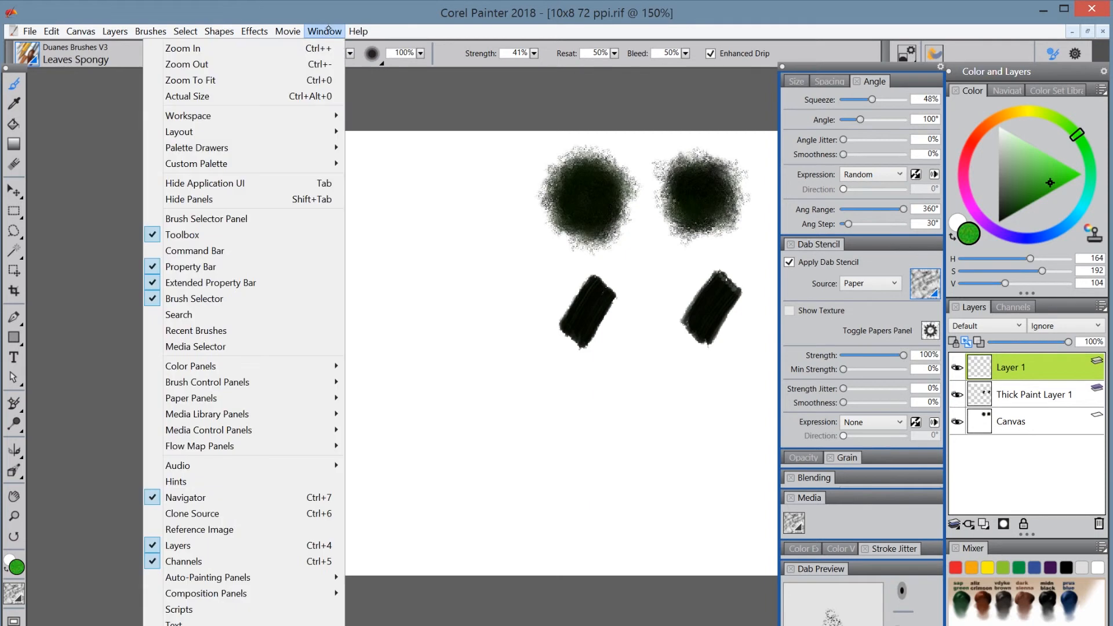
{"action": "mouse_move", "coordinate": [211, 413]}
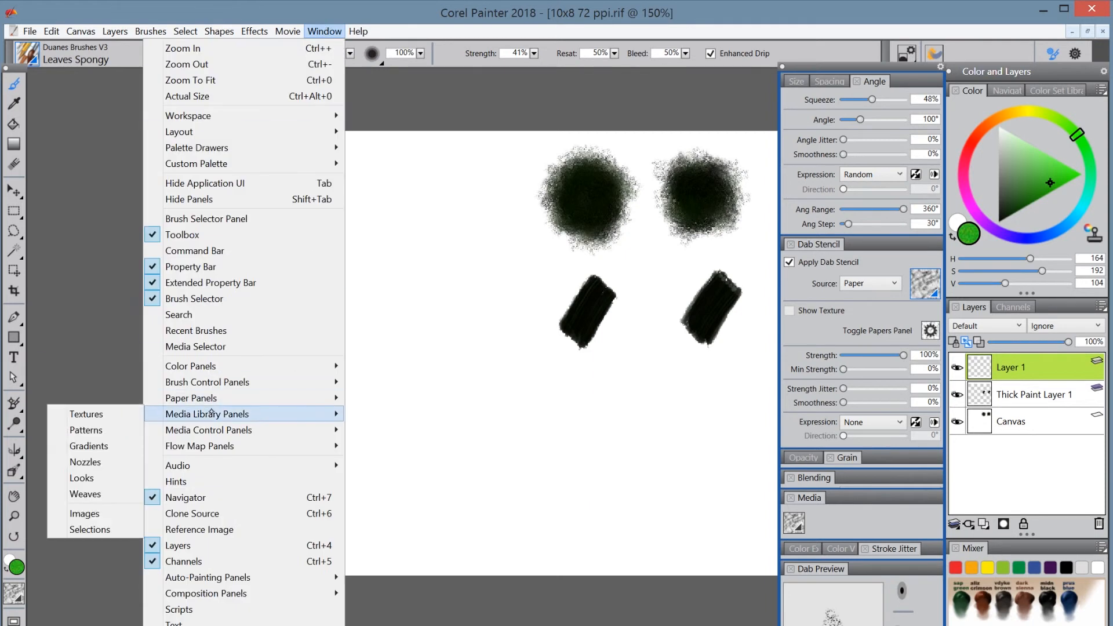
{"action": "left_click", "coordinate": [86, 478]}
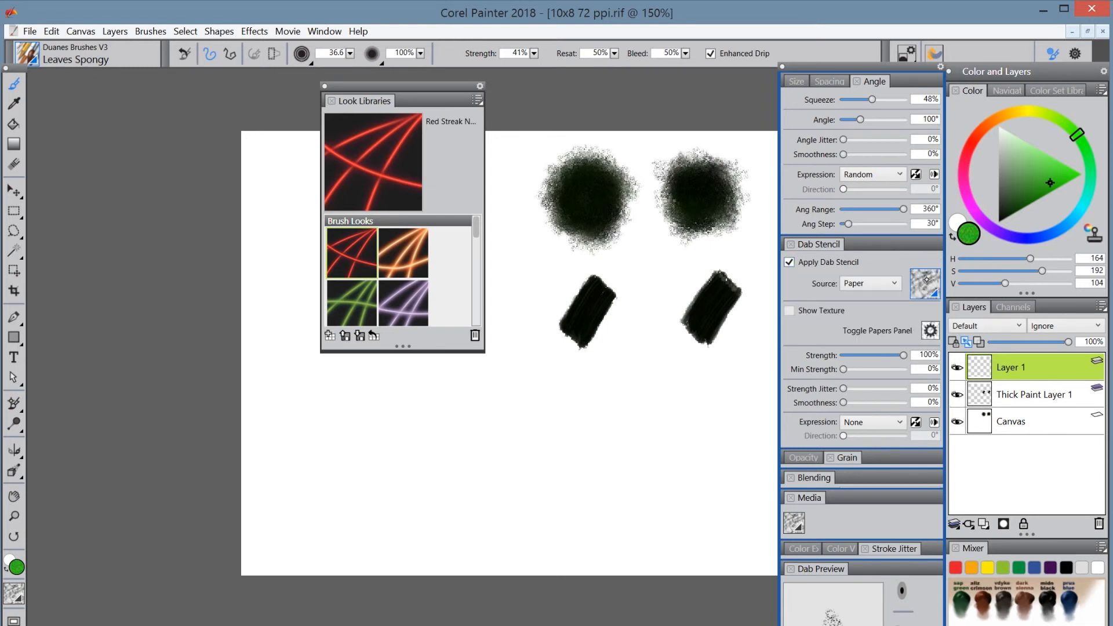
{"action": "left_click", "coordinate": [150, 31]}
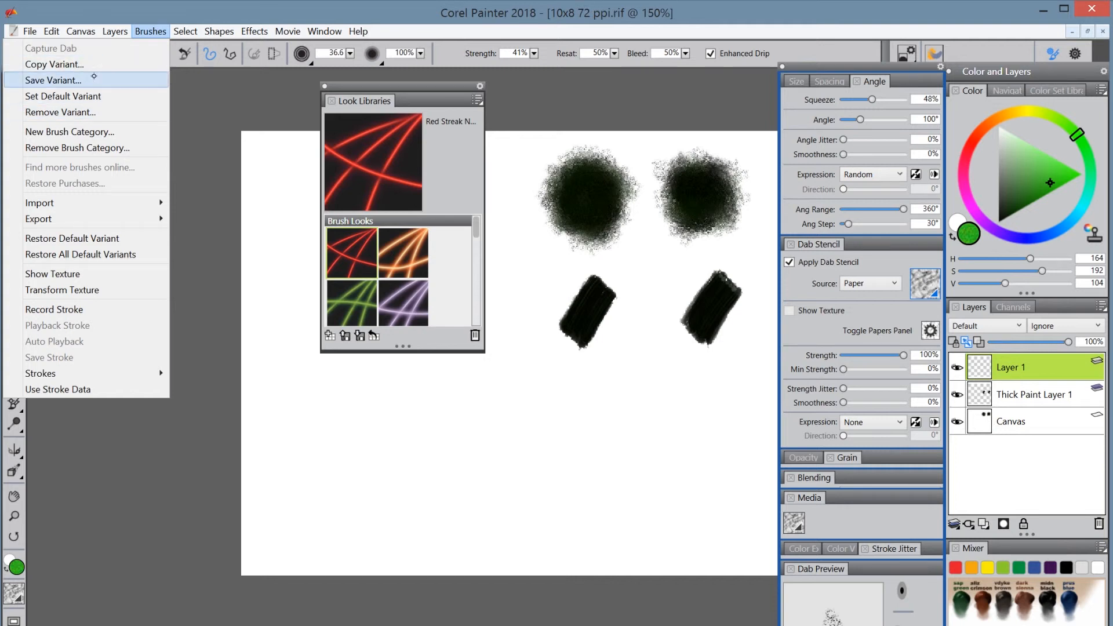
{"action": "left_click", "coordinate": [202, 204]}
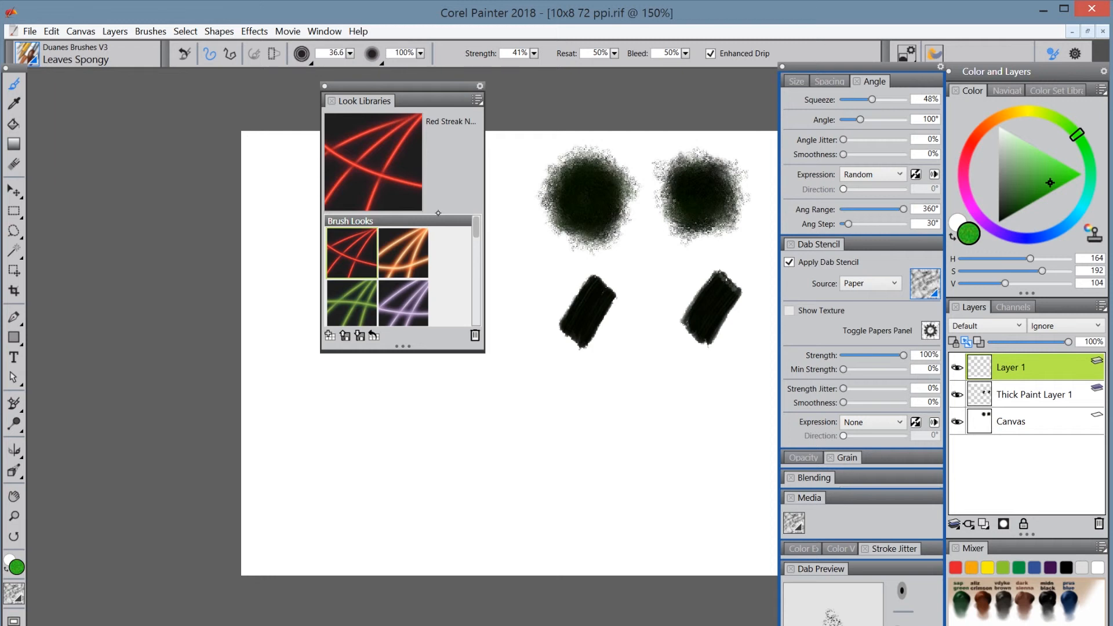
{"action": "mouse_move", "coordinate": [476, 229]}
{"action": "left_mouse_down"}
{"action": "mouse_move", "coordinate": [474, 321]}
{"action": "mouse_move", "coordinate": [466, 214]}
{"action": "mouse_move", "coordinate": [476, 272]}
{"action": "mouse_move", "coordinate": [474, 219]}
{"action": "left_mouse_up"}
Step: Create a look library named New Brush Looks 1 and load the Red Streak Neon look from it
{"action": "left_click", "coordinate": [477, 100]}
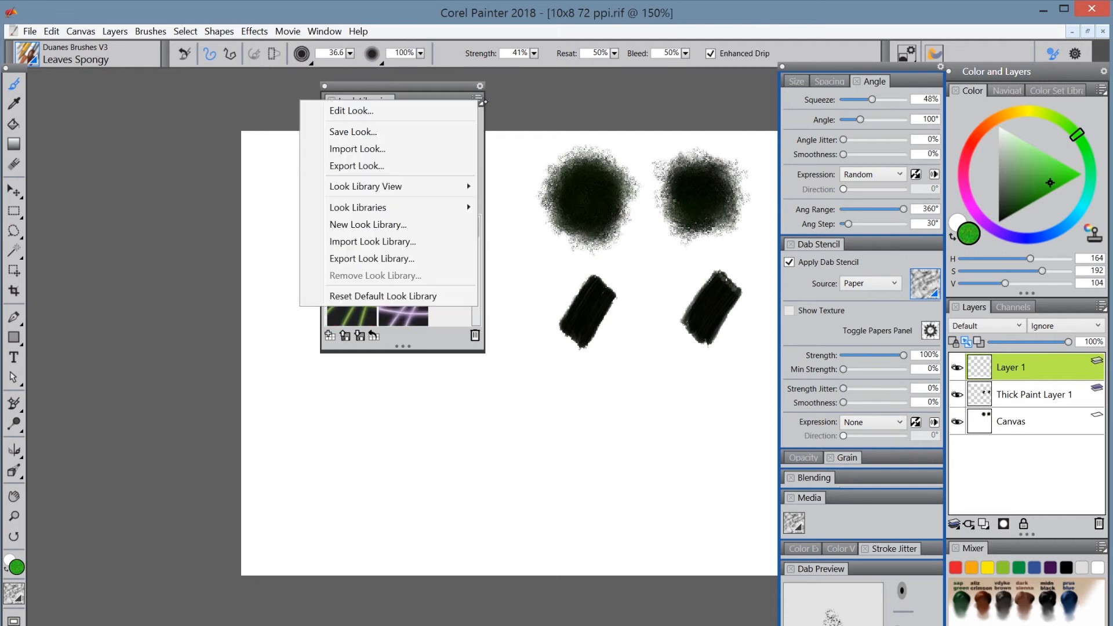
{"action": "mouse_move", "coordinate": [406, 205]}
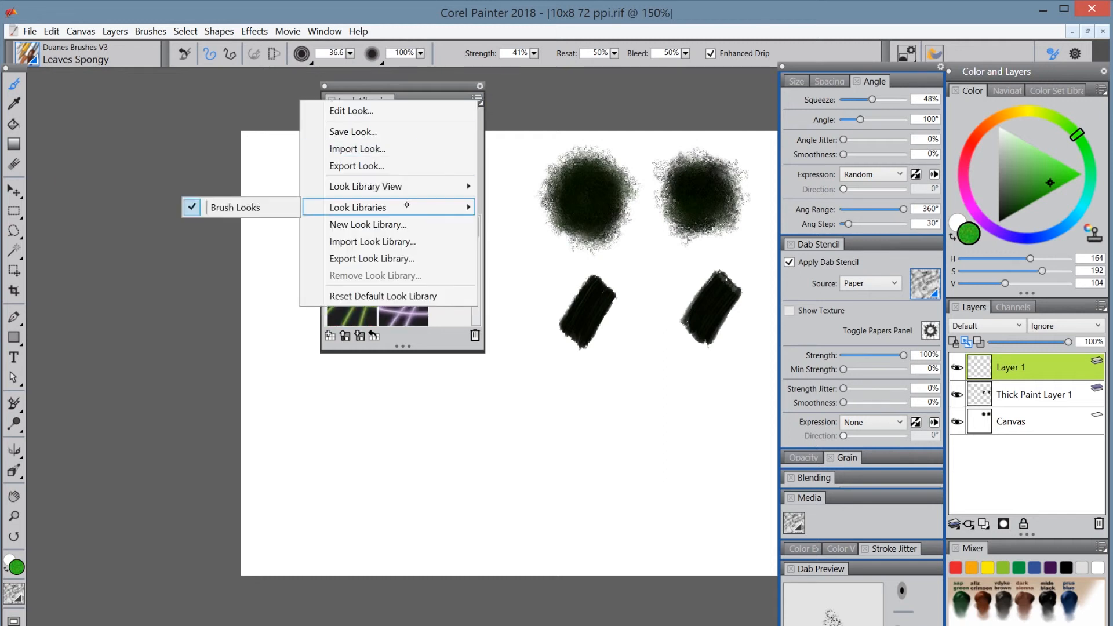
{"action": "left_click", "coordinate": [369, 225]}
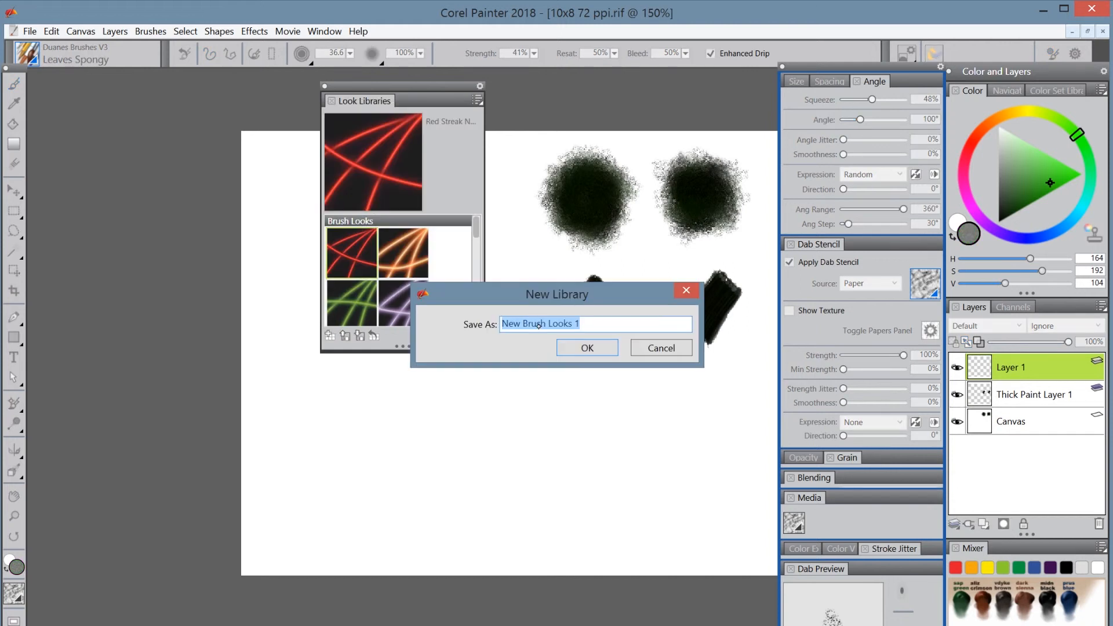
{"action": "left_click", "coordinate": [589, 347]}
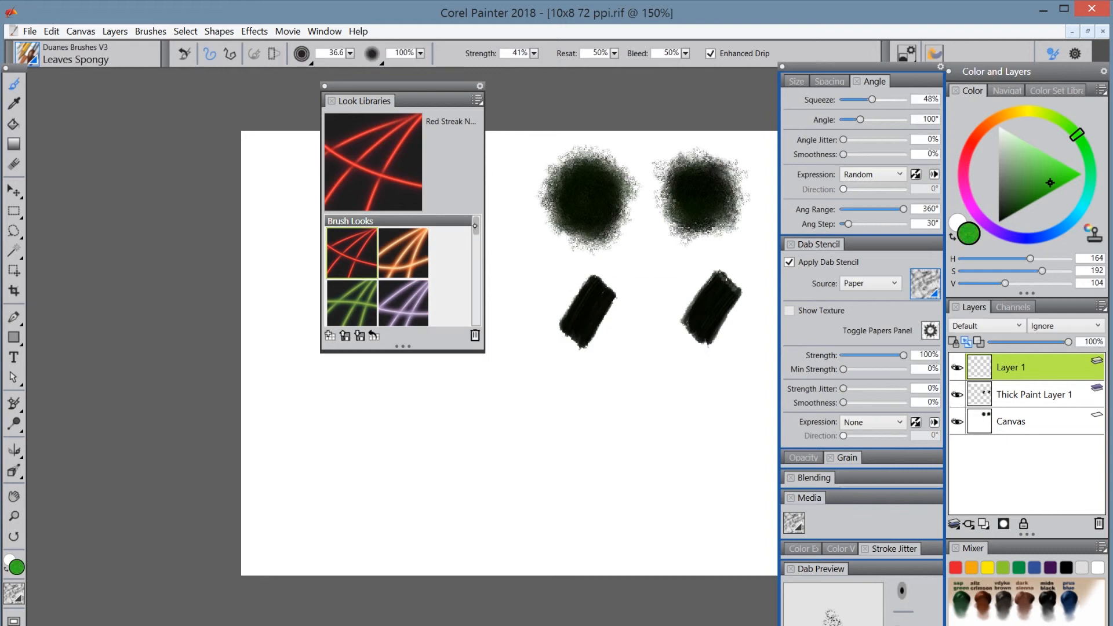
{"action": "left_click_drag", "start_coordinate": [477, 227], "coordinate": [476, 318]}
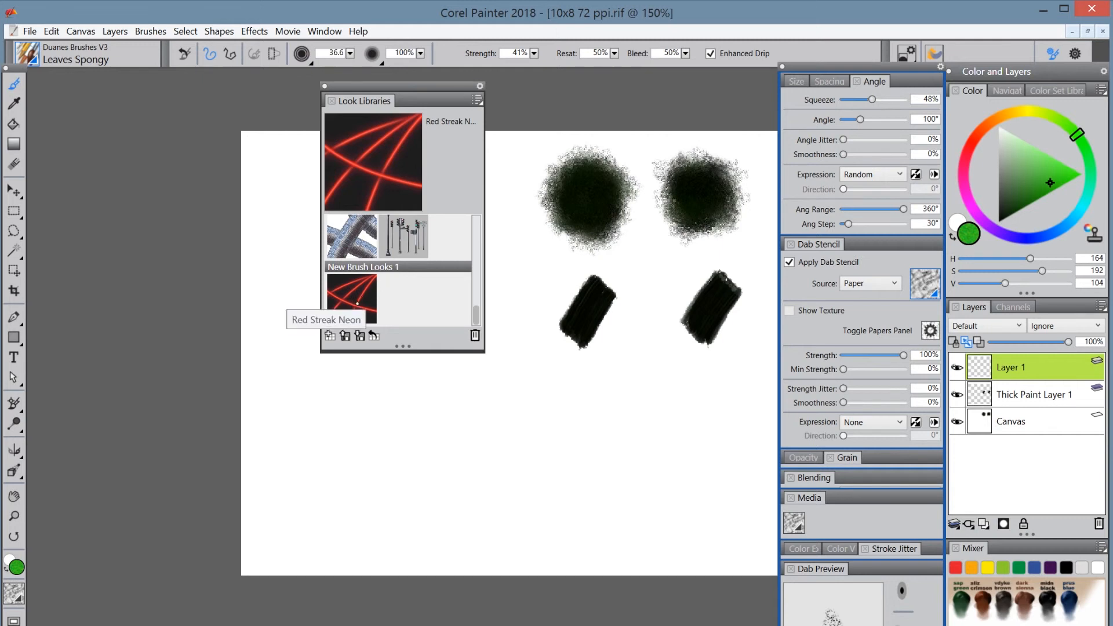
{"action": "left_click", "coordinate": [353, 294]}
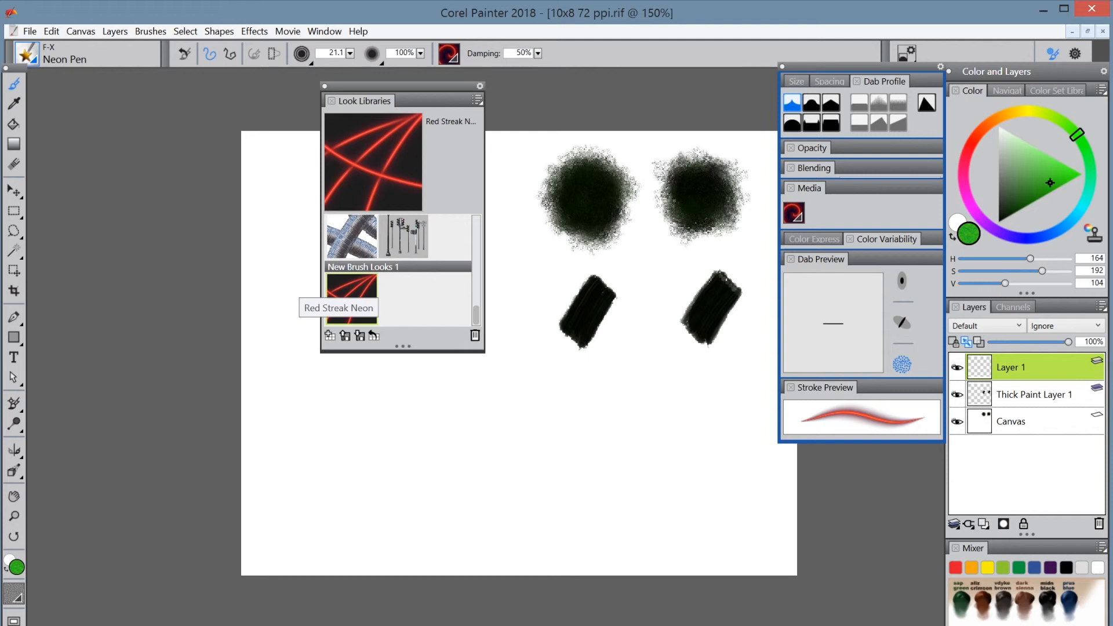
Step: Switch the brush library to Painter 2018 Brushes
{"action": "left_click", "coordinate": [26, 54]}
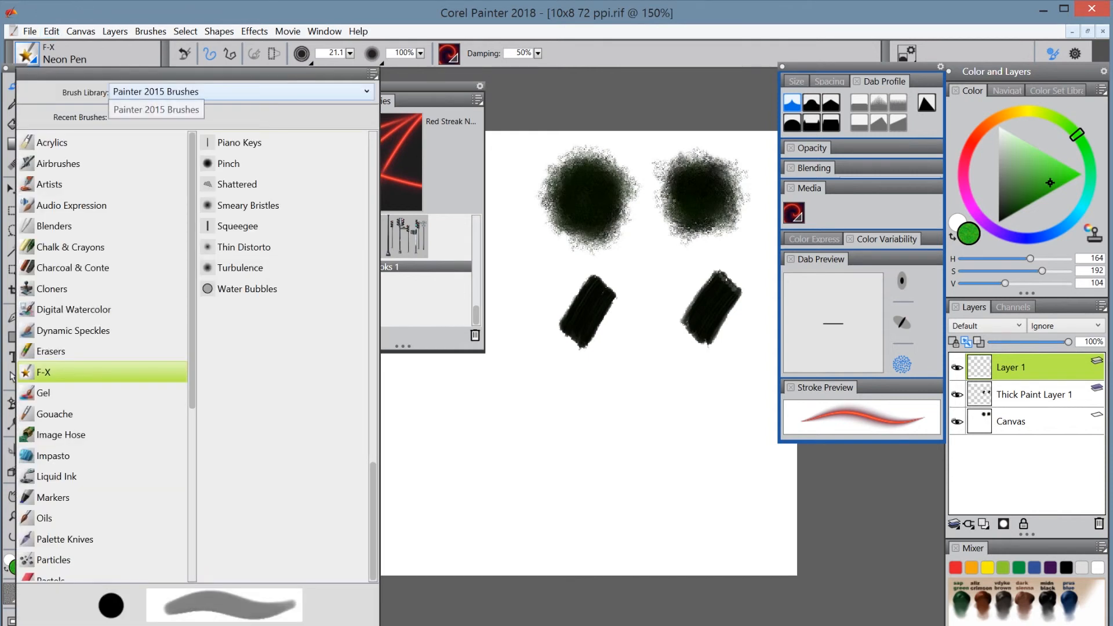
{"action": "left_click", "coordinate": [153, 92]}
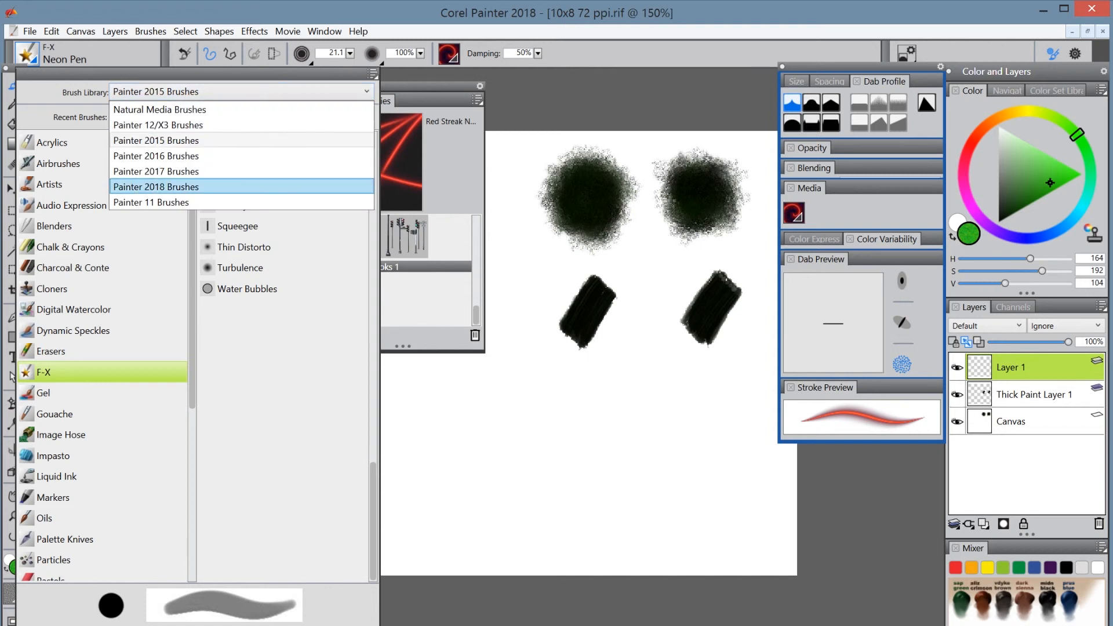
{"action": "left_click", "coordinate": [156, 187]}
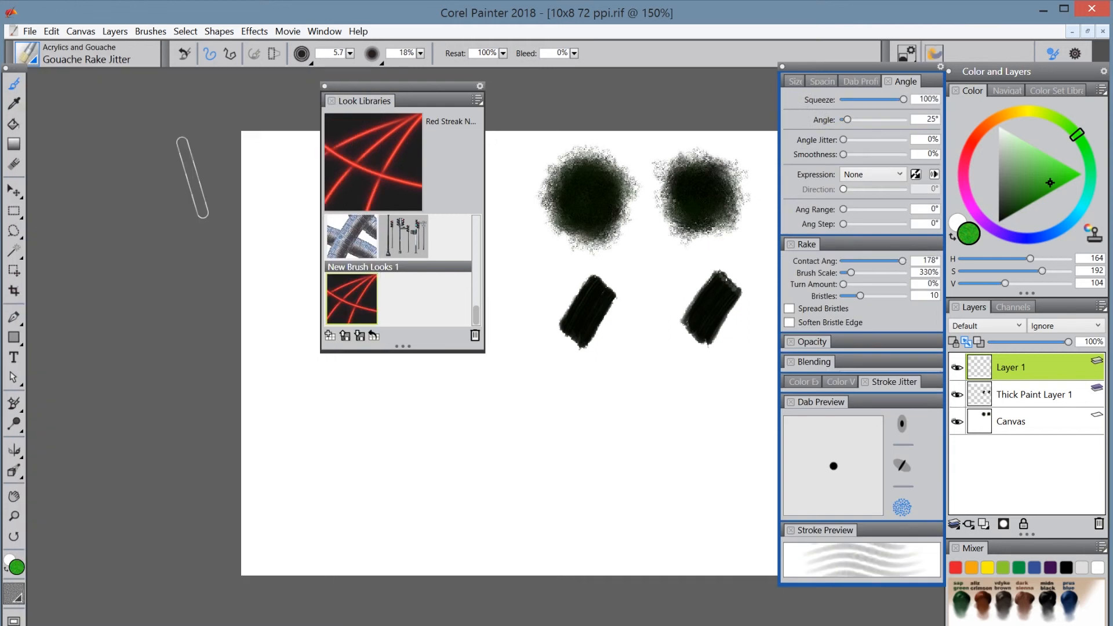
Step: Select the Leaves Spongy brush from the Duanes Brushes V3 category
{"action": "left_click", "coordinate": [26, 53]}
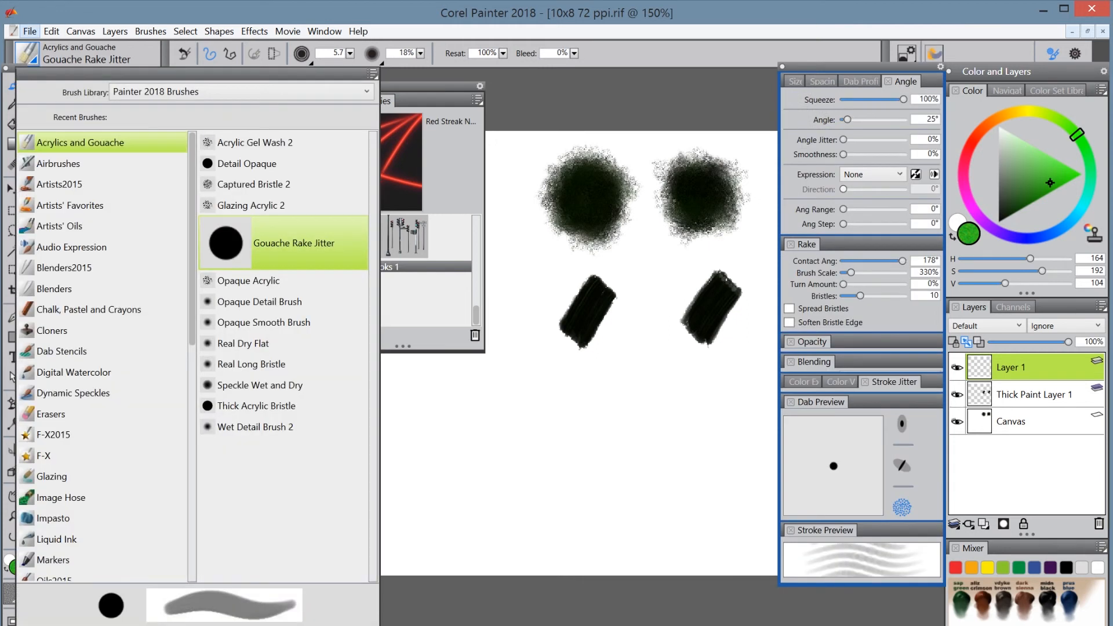
{"action": "scroll", "coordinate": [104, 357], "scroll_direction": "down", "scroll_amount": 5}
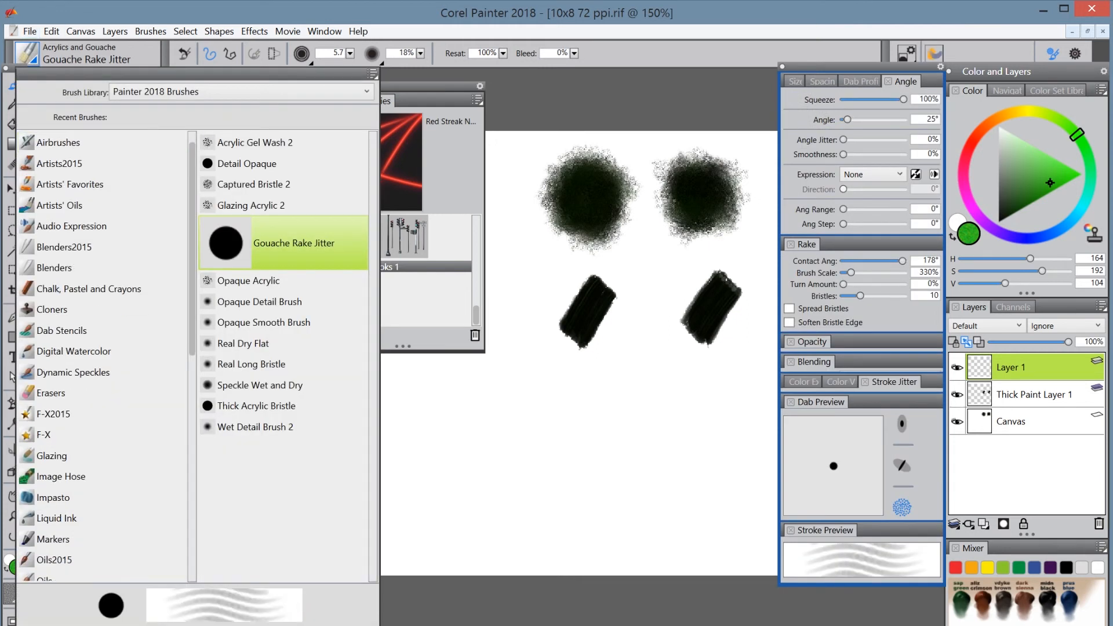
{"action": "scroll", "coordinate": [104, 356], "scroll_direction": "down", "scroll_amount": 8}
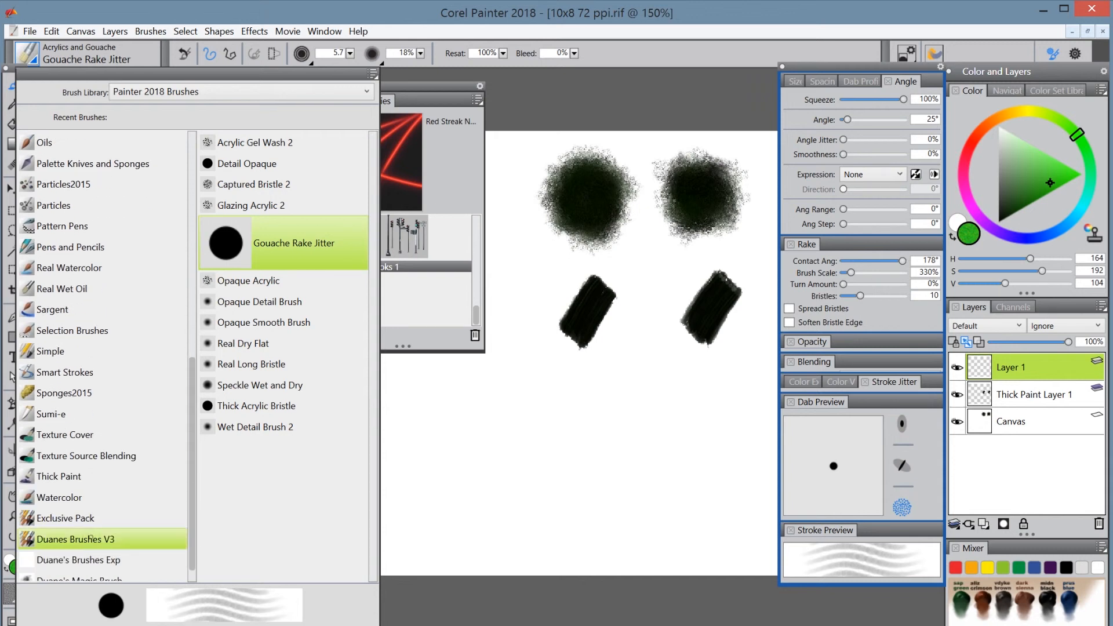
{"action": "left_click", "coordinate": [75, 539]}
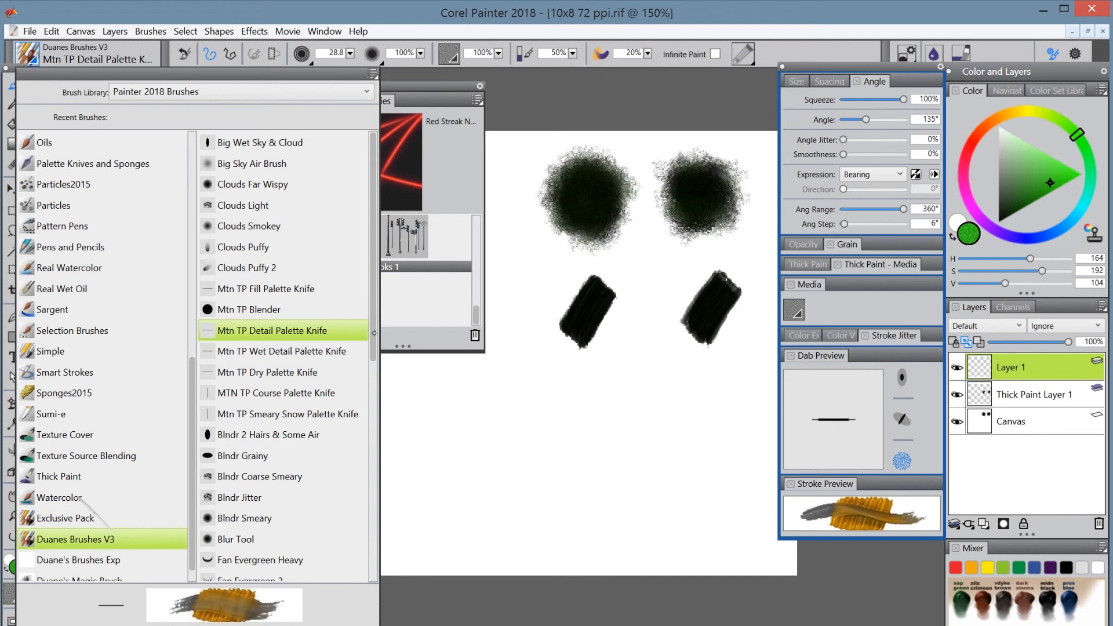
{"action": "scroll", "coordinate": [374, 348], "scroll_direction": "down", "scroll_amount": 3}
{"action": "scroll", "coordinate": [378, 452], "scroll_direction": "down", "scroll_amount": 6}
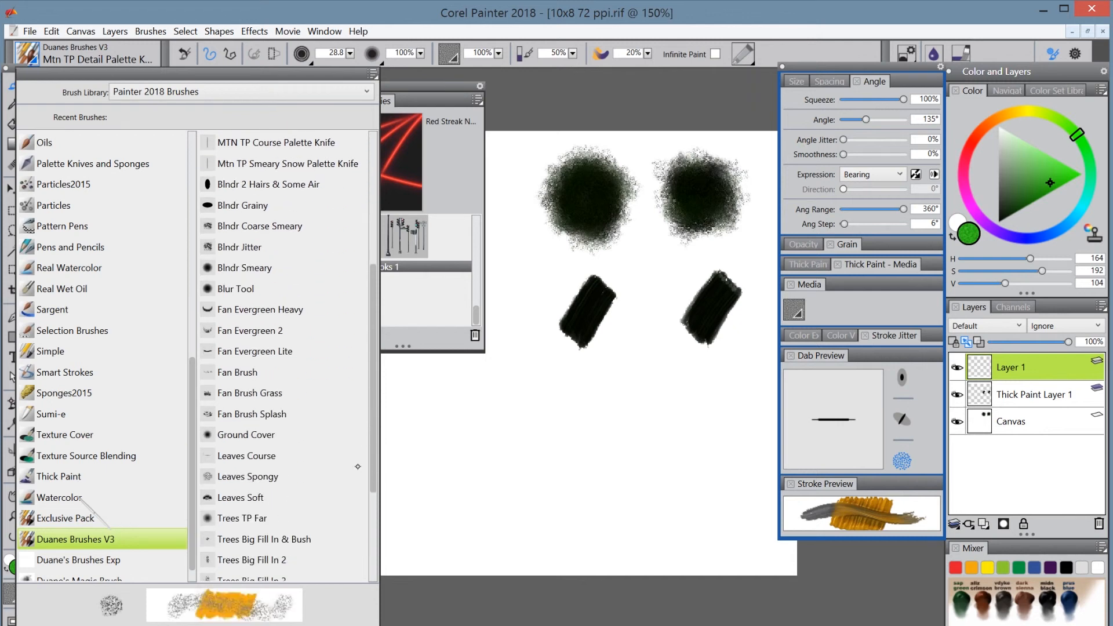
{"action": "left_click", "coordinate": [259, 477]}
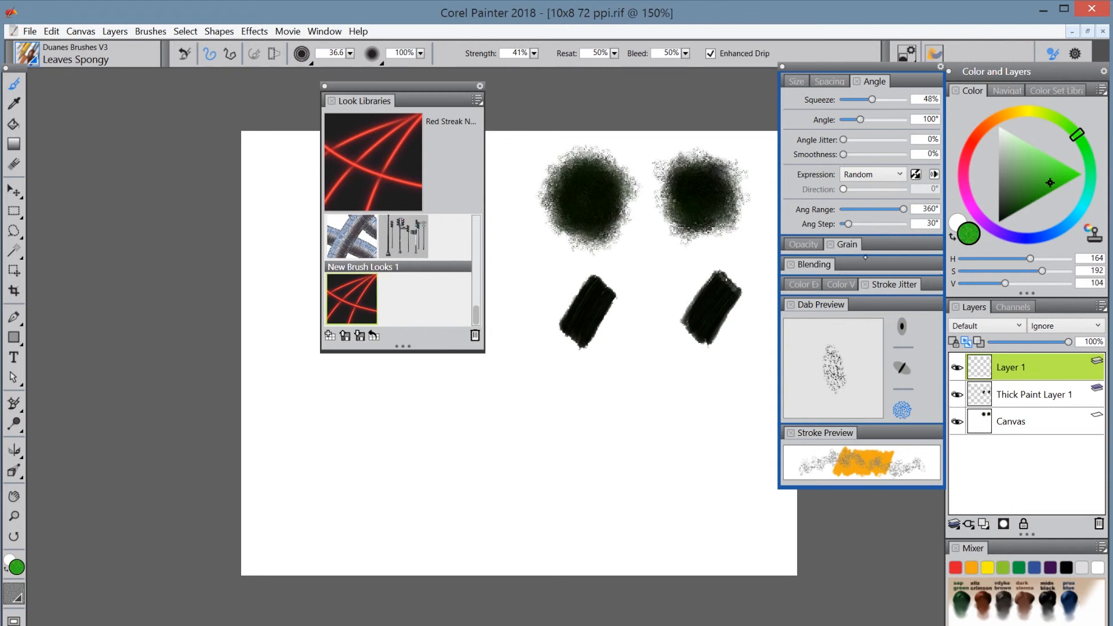
Step: Turn on the dab stencil for Leaves Spongy and replace the brush's default variant with these settings
{"action": "left_click", "coordinate": [906, 52]}
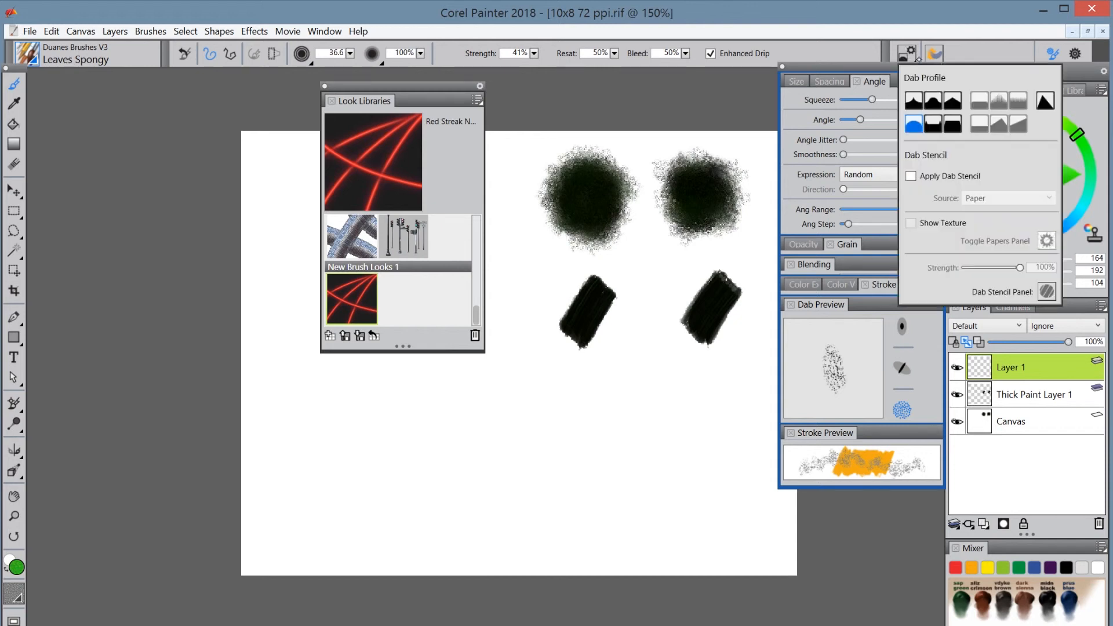
{"action": "left_click", "coordinate": [915, 175]}
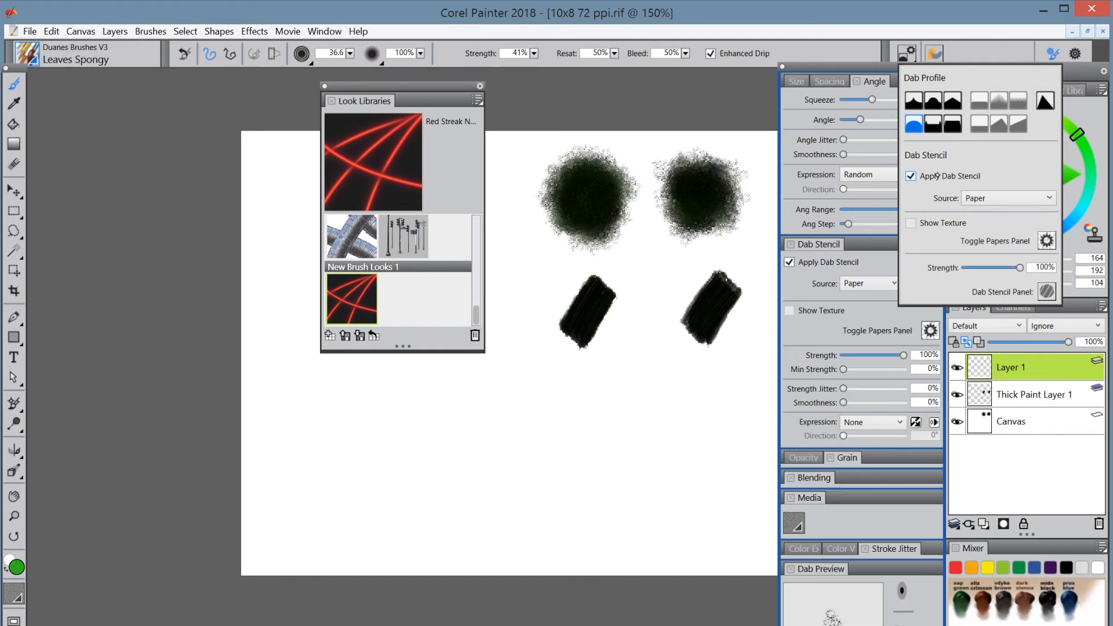
{"action": "left_click", "coordinate": [151, 29]}
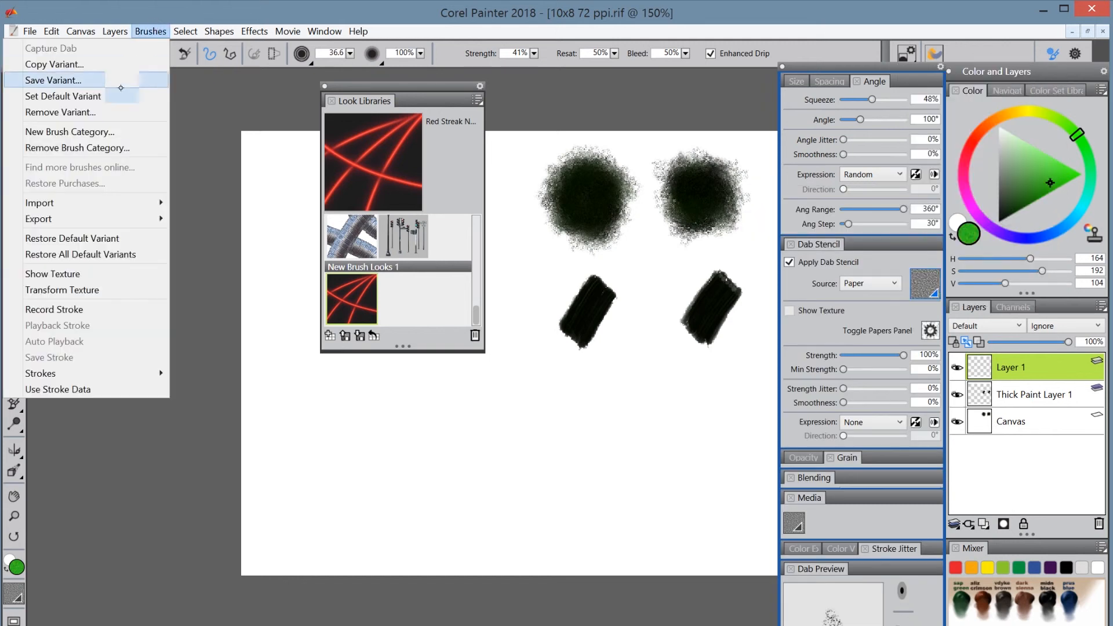
{"action": "left_click", "coordinate": [100, 95]}
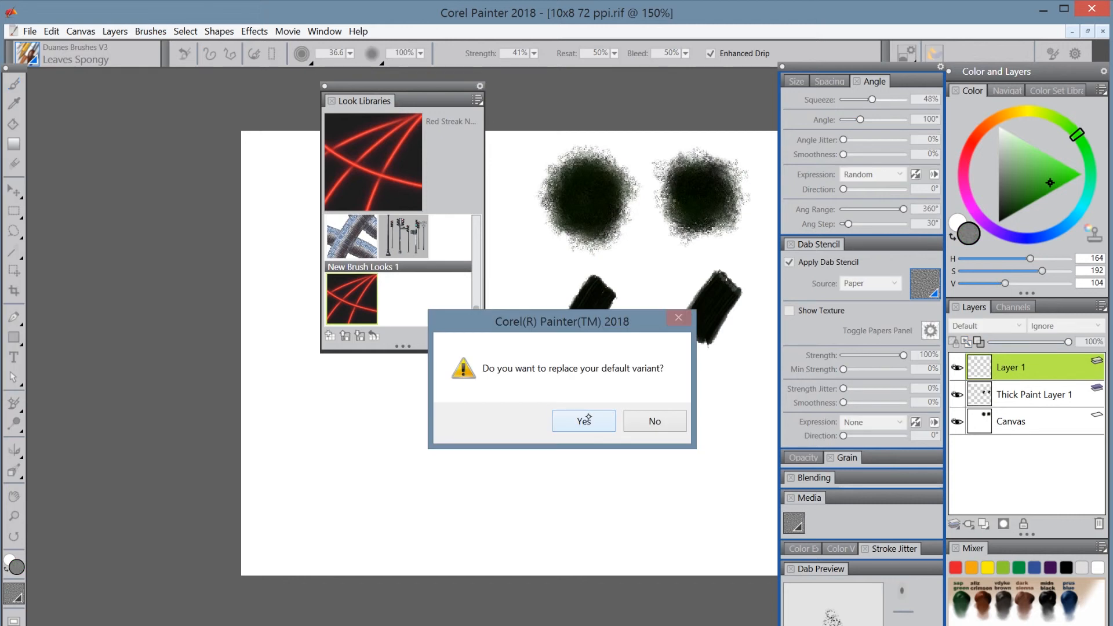
{"action": "left_click", "coordinate": [587, 418]}
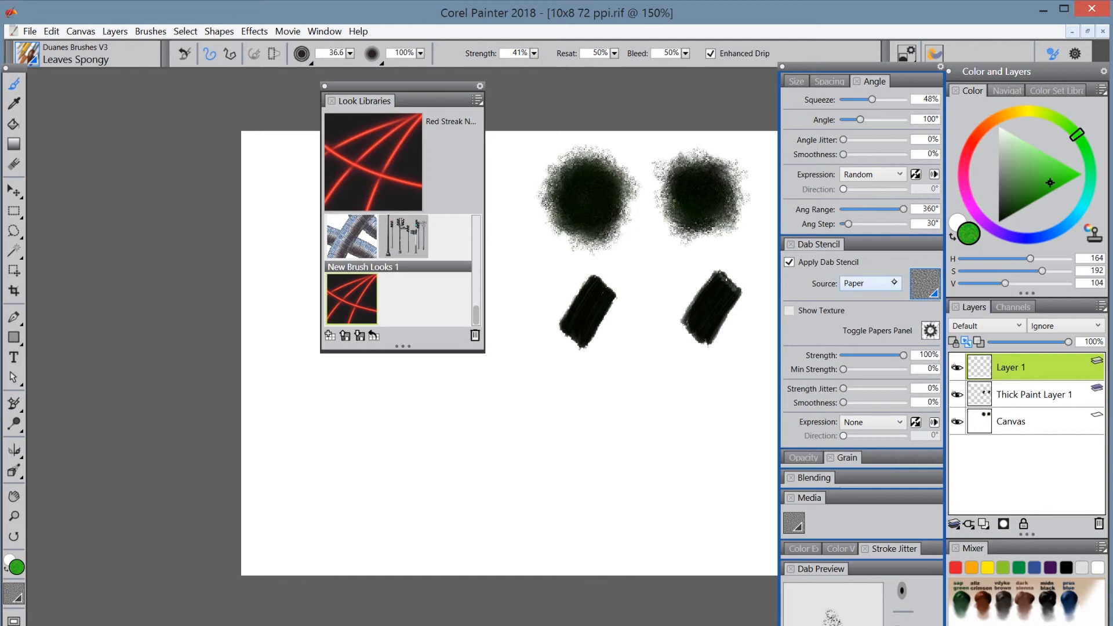
Step: Set the dab stencil texture to Basic Paper and paint bright green over the dark foliage blob on the right
{"action": "left_click", "coordinate": [927, 279]}
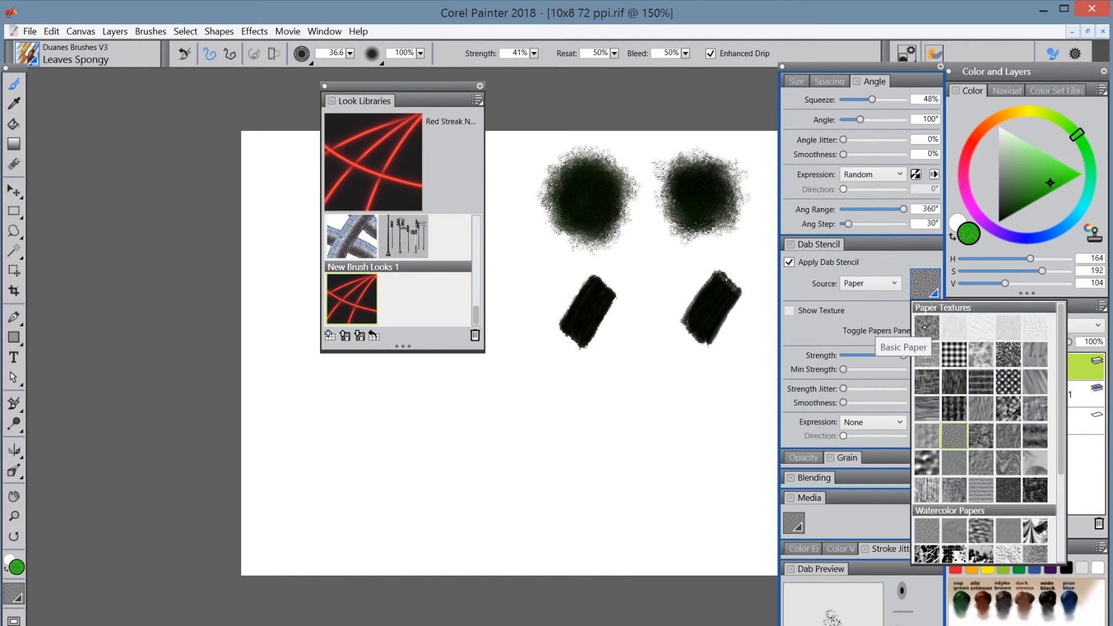
{"action": "left_click", "coordinate": [925, 327]}
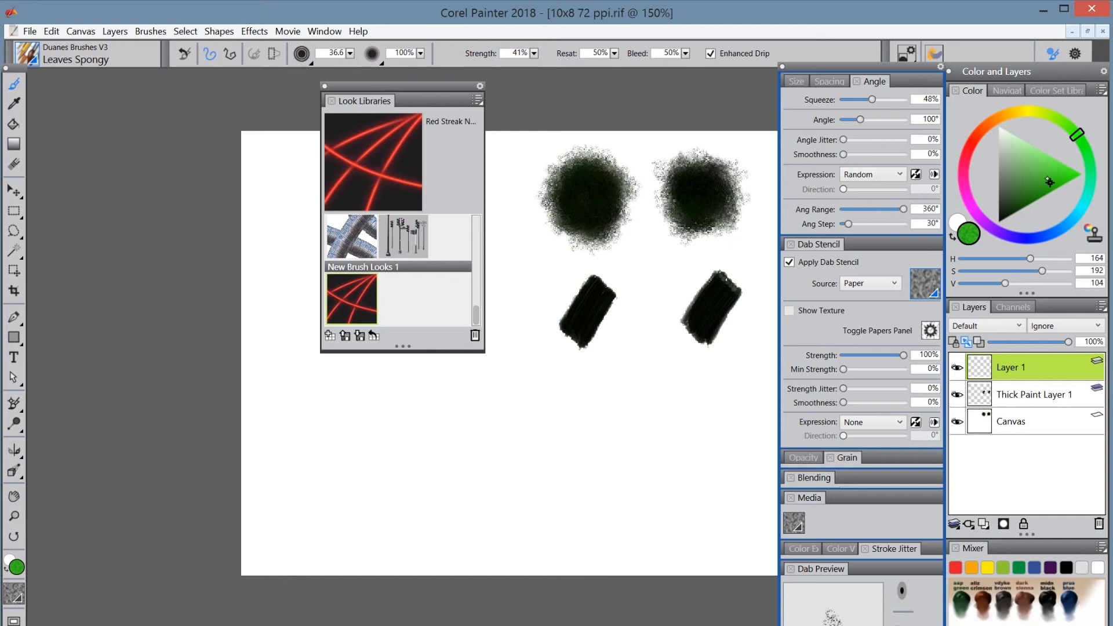
{"action": "mouse_move", "coordinate": [707, 179]}
{"action": "left_mouse_down"}
{"action": "mouse_move", "coordinate": [703, 204]}
{"action": "mouse_move", "coordinate": [708, 174]}
{"action": "mouse_move", "coordinate": [700, 200]}
{"action": "mouse_move", "coordinate": [704, 179]}
{"action": "mouse_move", "coordinate": [713, 196]}
{"action": "mouse_move", "coordinate": [693, 180]}
{"action": "mouse_move", "coordinate": [714, 188]}
{"action": "mouse_move", "coordinate": [685, 197]}
{"action": "mouse_move", "coordinate": [695, 224]}
{"action": "left_mouse_up"}
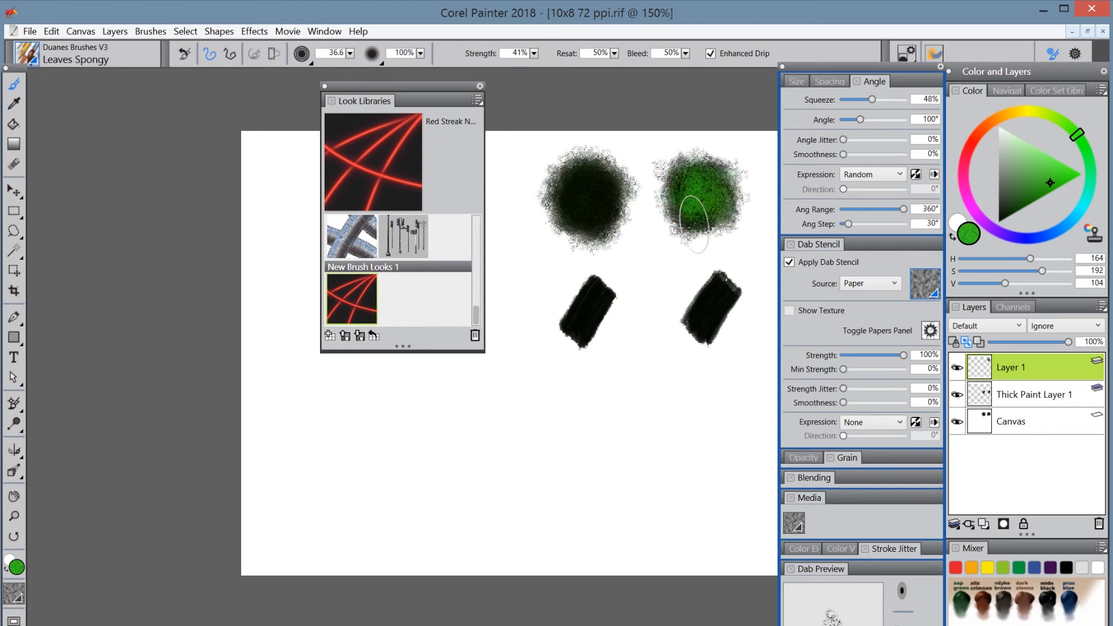
Step: Switch the dab stencil to the wavy-line texture from Painter 2015 papers and paint green over the left foliage blob
{"action": "left_click", "coordinate": [926, 283]}
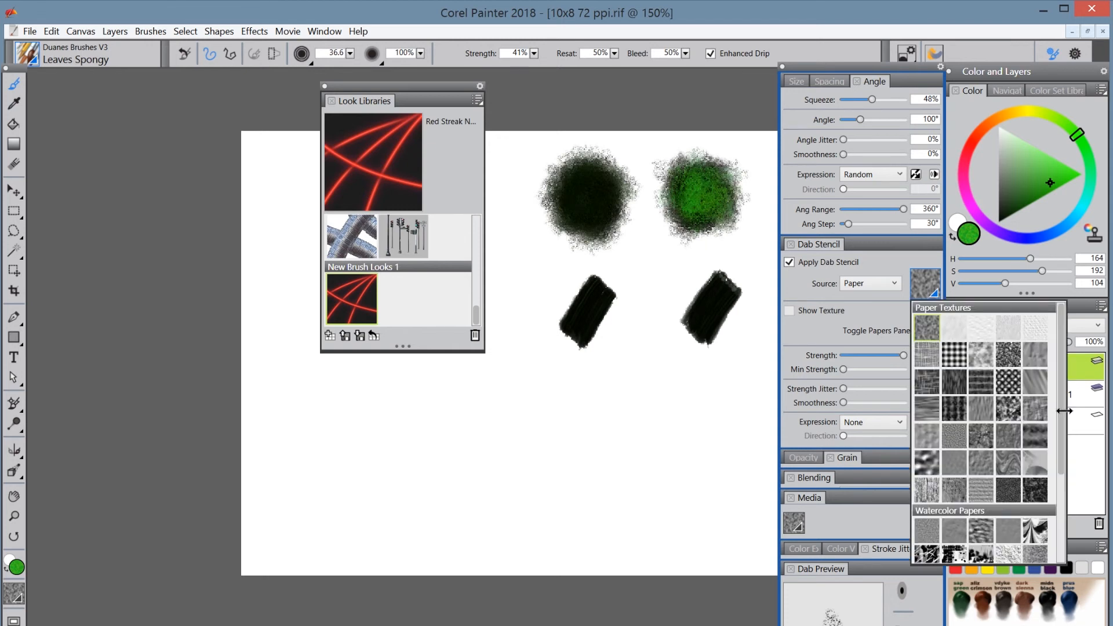
{"action": "scroll", "coordinate": [1059, 436], "scroll_direction": "down", "scroll_amount": 5}
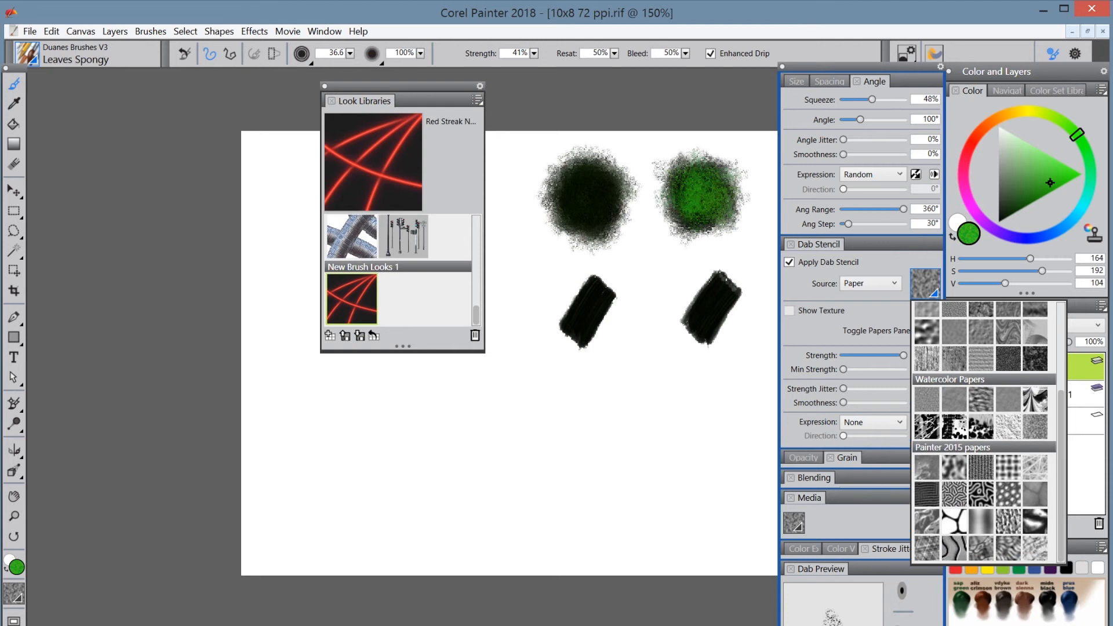
{"action": "left_click", "coordinate": [955, 546]}
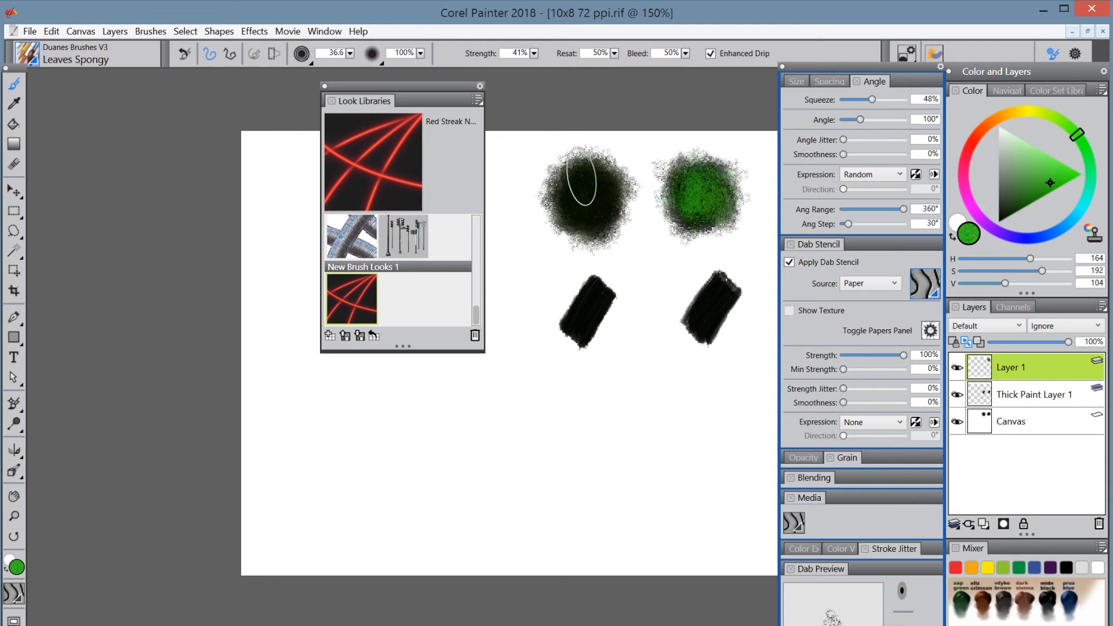
{"action": "mouse_move", "coordinate": [585, 180]}
{"action": "left_mouse_down"}
{"action": "mouse_move", "coordinate": [571, 198]}
{"action": "mouse_move", "coordinate": [594, 192]}
{"action": "mouse_move", "coordinate": [576, 204]}
{"action": "mouse_move", "coordinate": [606, 201]}
{"action": "mouse_move", "coordinate": [576, 207]}
{"action": "mouse_move", "coordinate": [605, 191]}
{"action": "mouse_move", "coordinate": [556, 186]}
{"action": "mouse_move", "coordinate": [606, 194]}
{"action": "left_mouse_up"}
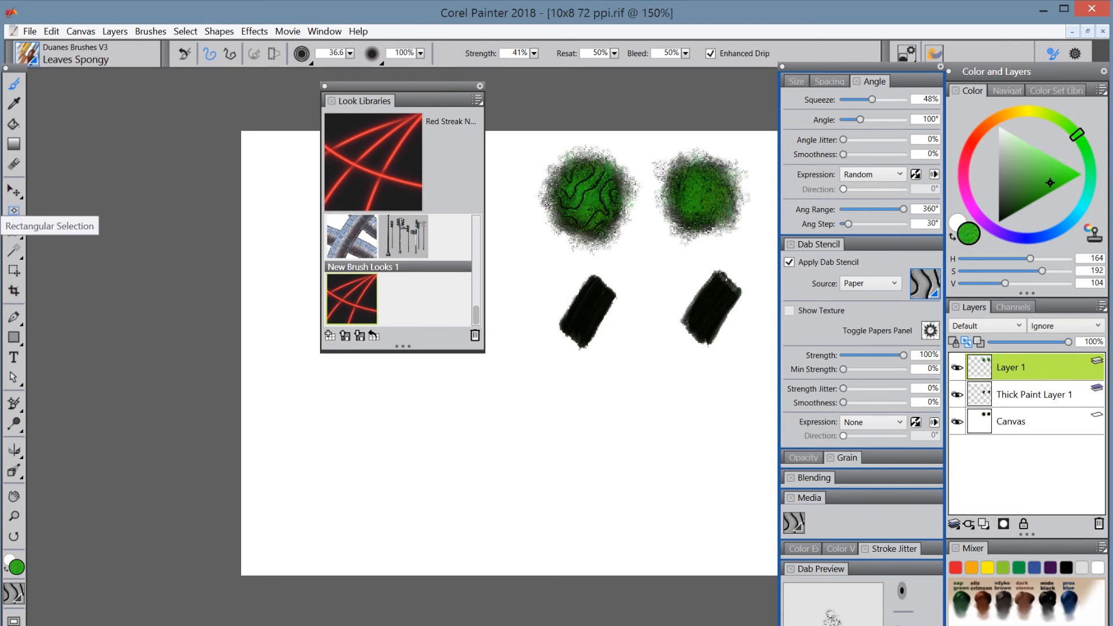
Step: Make a rectangular selection inside the wavy-textured green blob and drop all layers onto the canvas
{"action": "left_click", "coordinate": [12, 211]}
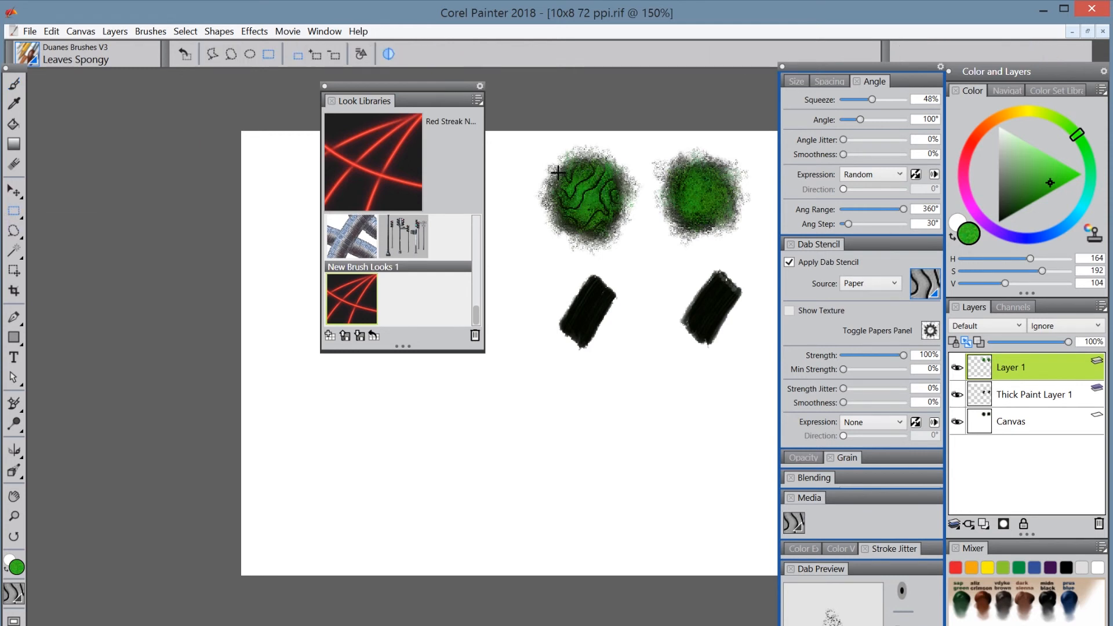
{"action": "left_click_drag", "start_coordinate": [560, 161], "coordinate": [613, 226]}
{"action": "left_click", "coordinate": [115, 31]}
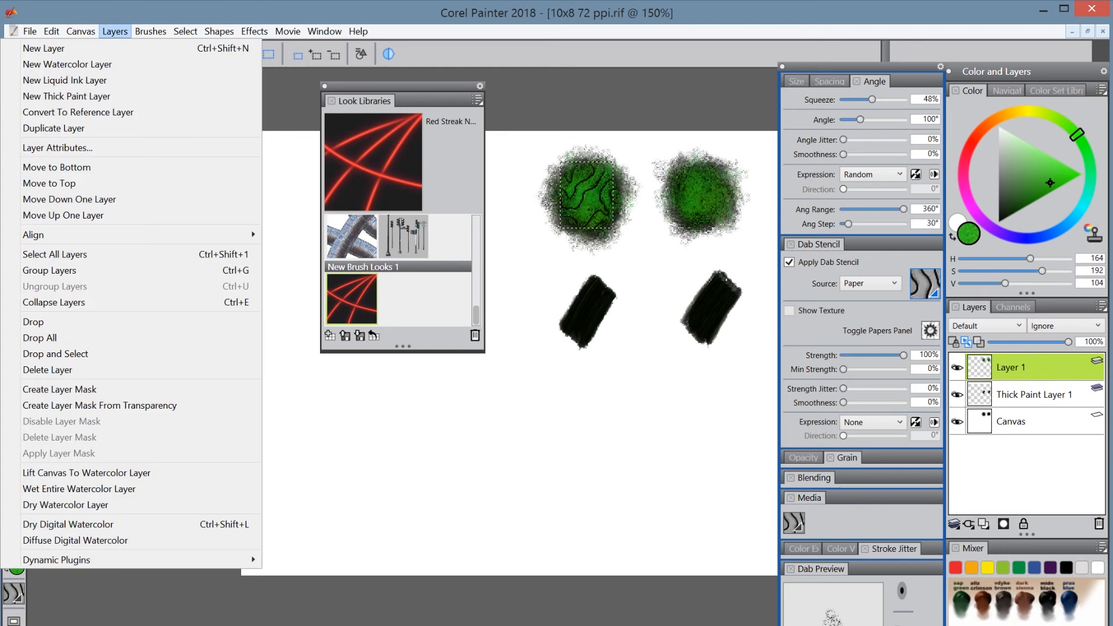
{"action": "left_click", "coordinate": [58, 338]}
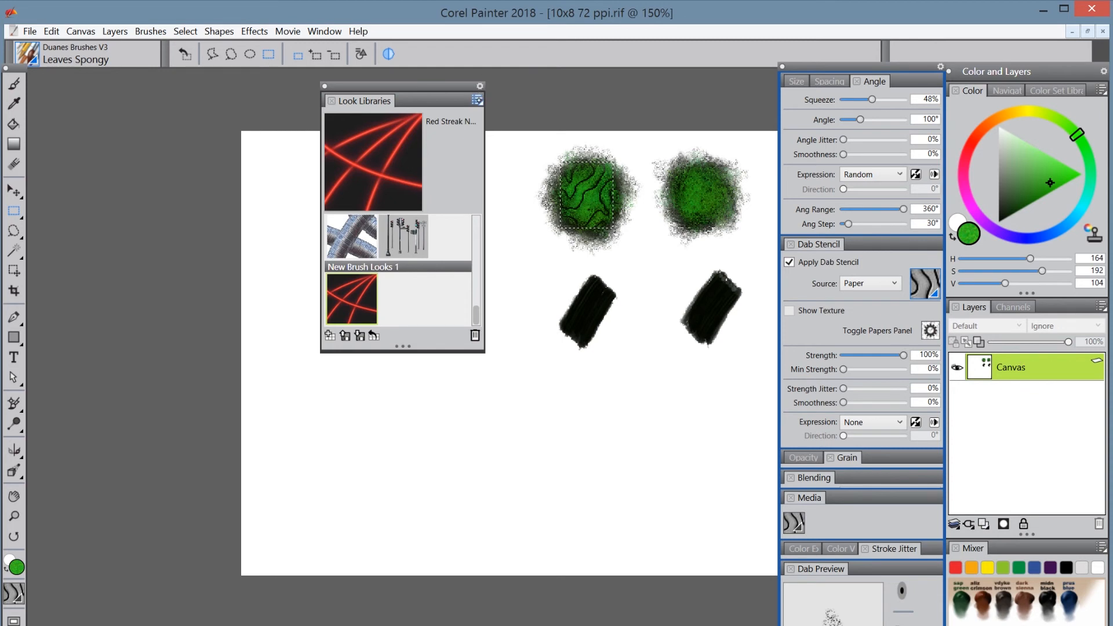
Step: Save the current brush and selected area as a look named Leaves Spongy Etched Paper
{"action": "left_click", "coordinate": [478, 99]}
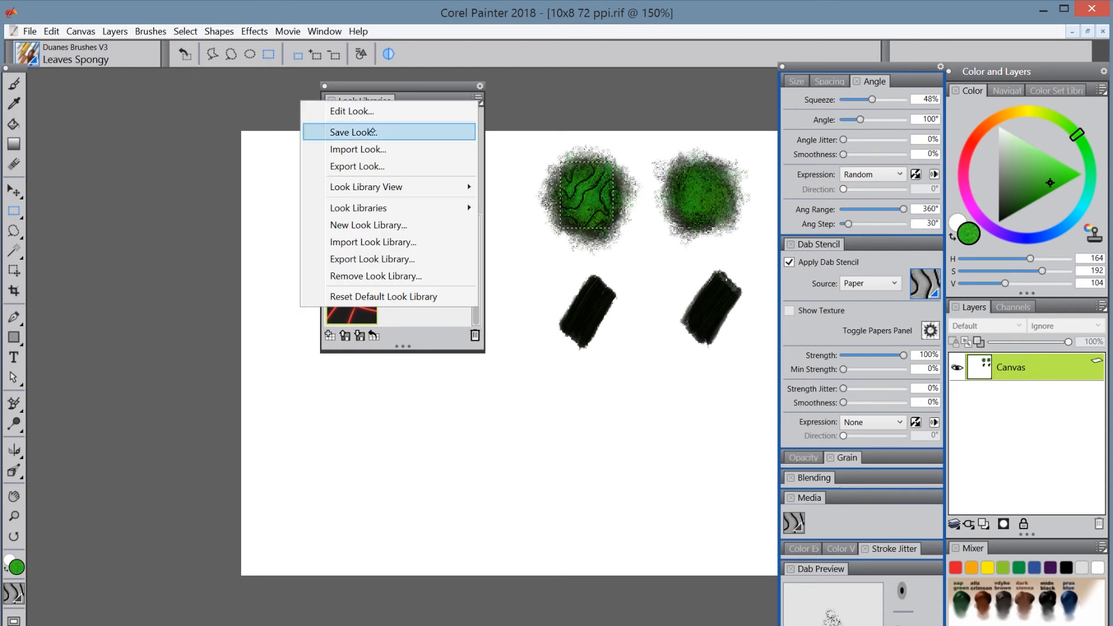
{"action": "left_click", "coordinate": [366, 131]}
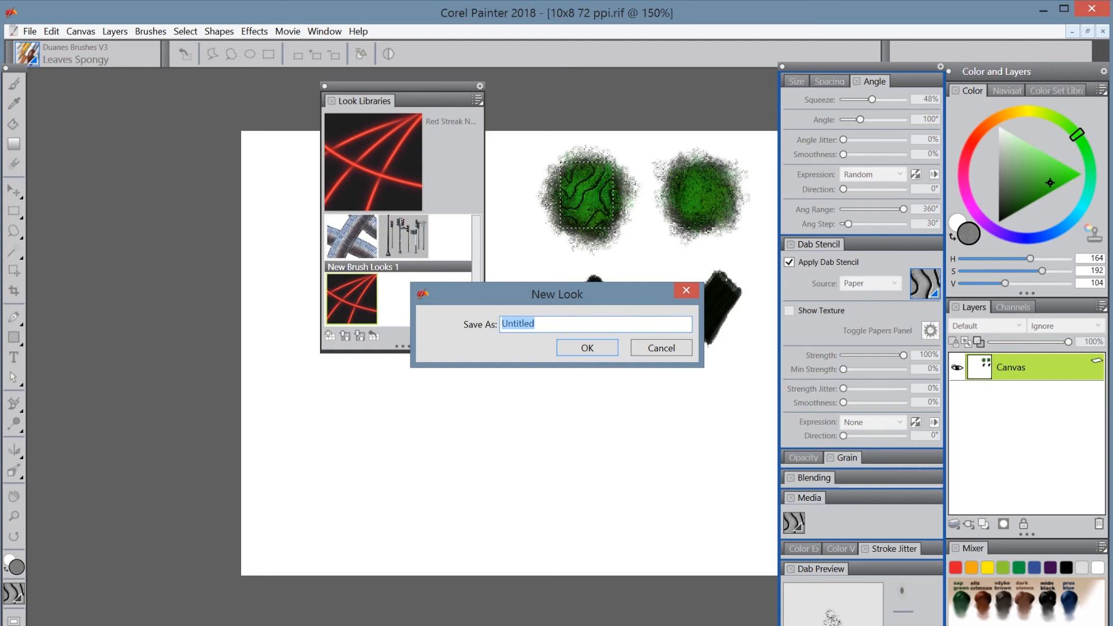
{"action": "type", "text": "Leaves Spon"}
{"action": "type", "text": "y"}
{"action": "key", "text": "BackSpace"}
{"action": "key", "text": "BackSpace"}
{"action": "type", "text": "ngy Etche"}
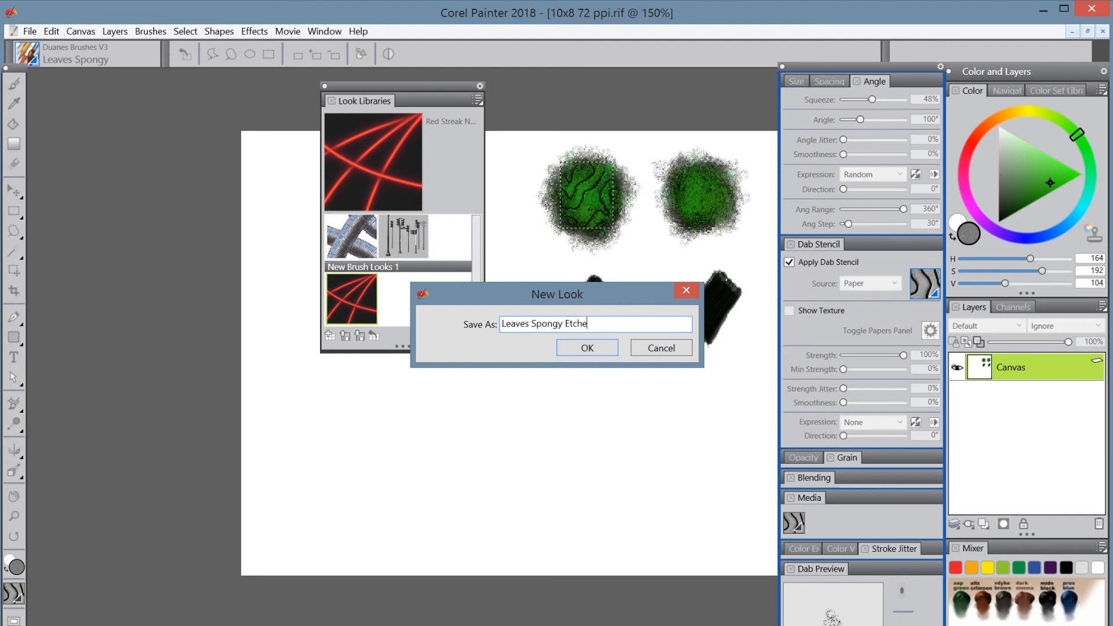
{"action": "type", "text": "d Paper"}
{"action": "left_click", "coordinate": [579, 348]}
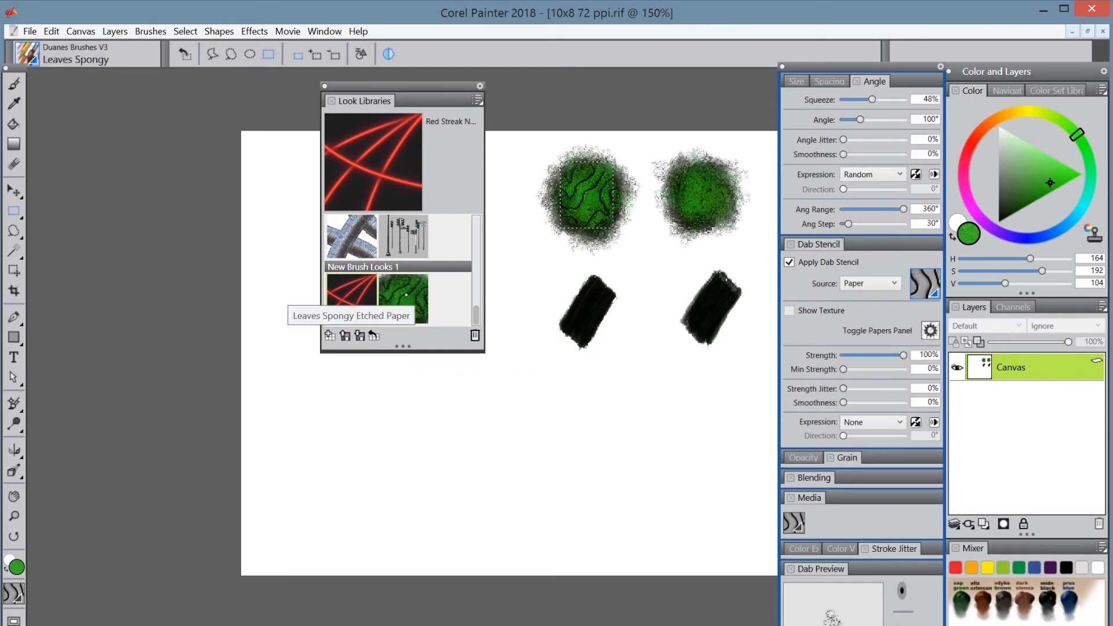
Step: Delete the Red Streak Neon look from the New Brush Looks 1 library
{"action": "right_click", "coordinate": [361, 290]}
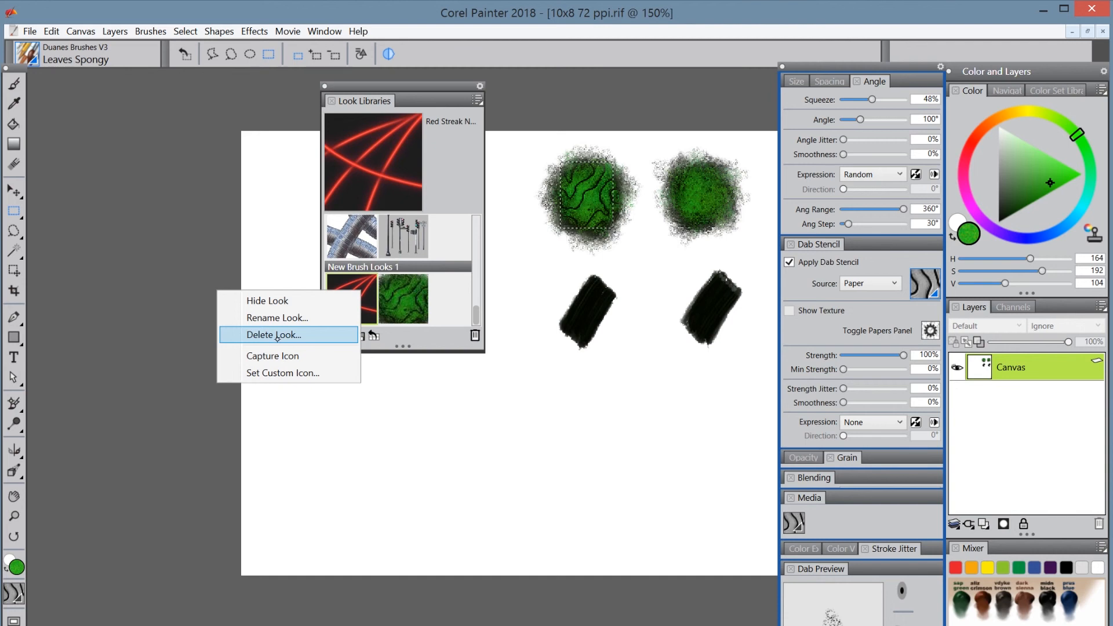
{"action": "left_click", "coordinate": [271, 335]}
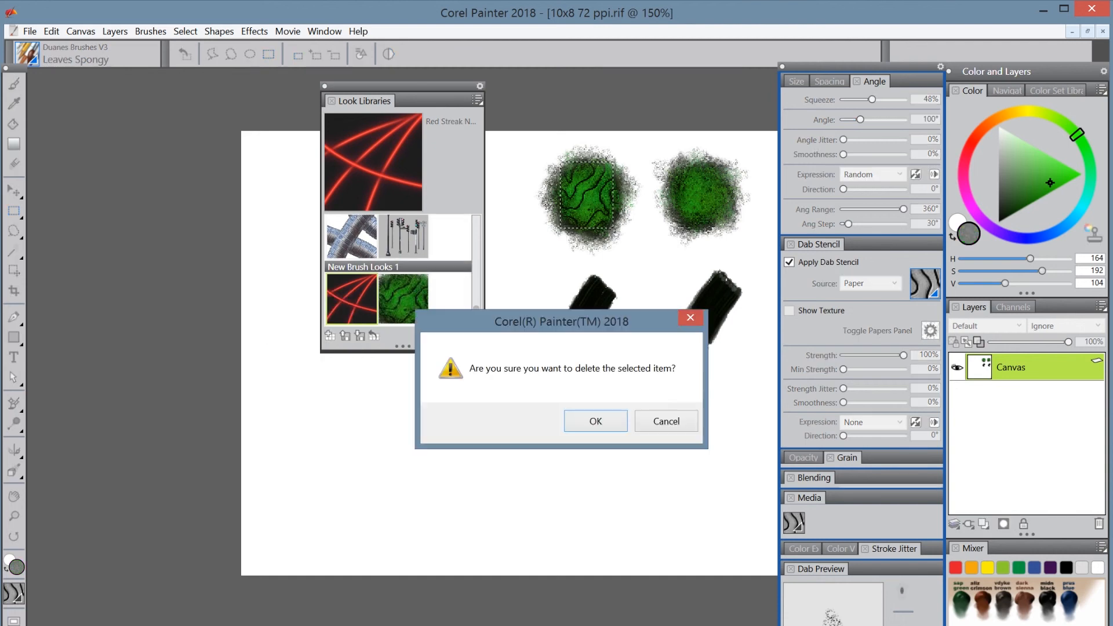
{"action": "left_click", "coordinate": [595, 421]}
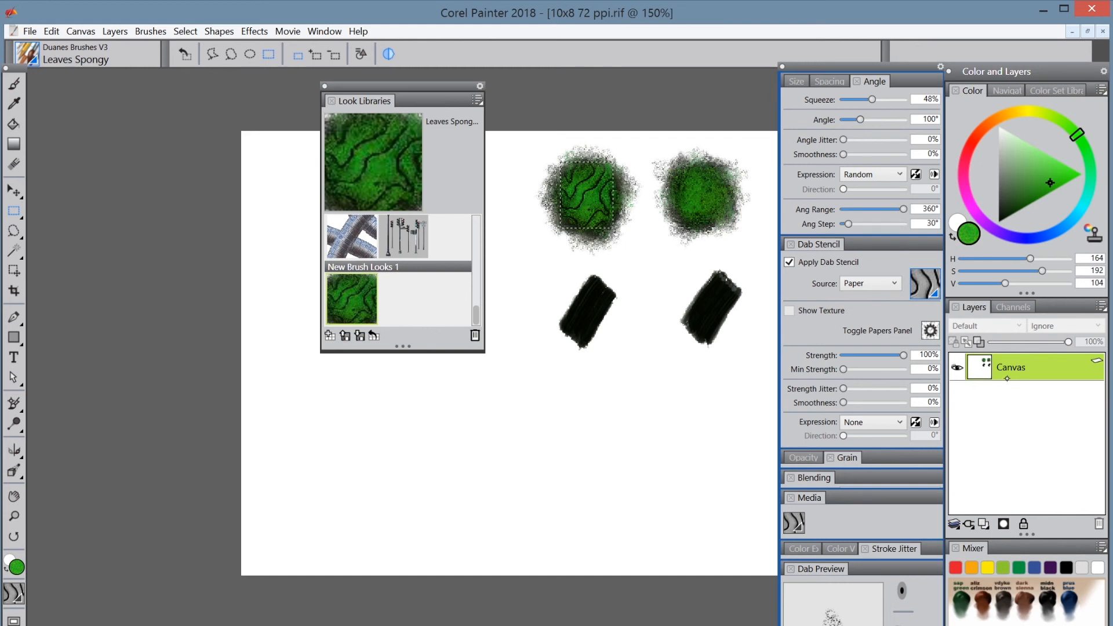
Step: Undo dropping the layers and select the Mtn TP Detail Palette Knife brush from Duanes Brushes V3
{"action": "key", "text": "ctrl+z"}
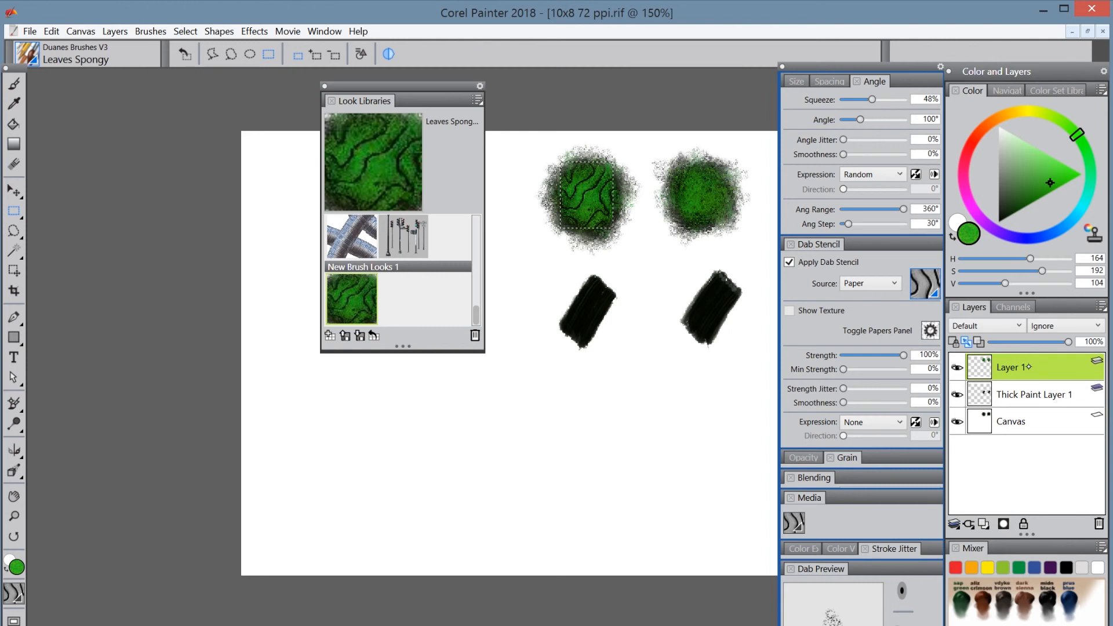
{"action": "left_click", "coordinate": [26, 52]}
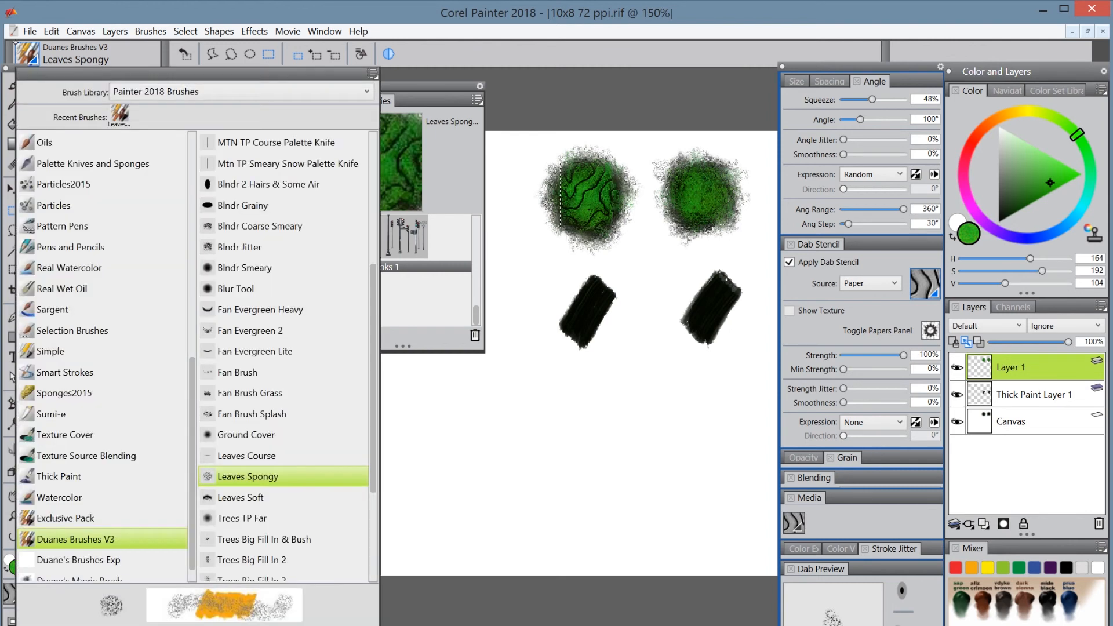
{"action": "left_click_drag", "start_coordinate": [375, 275], "coordinate": [367, 146]}
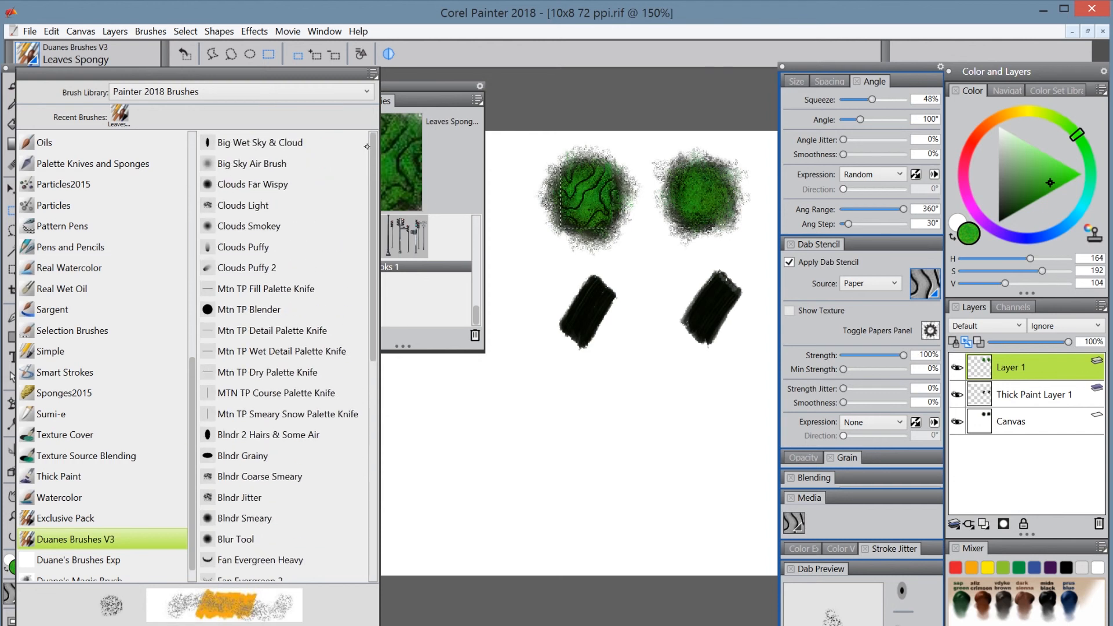
{"action": "left_click", "coordinate": [288, 323]}
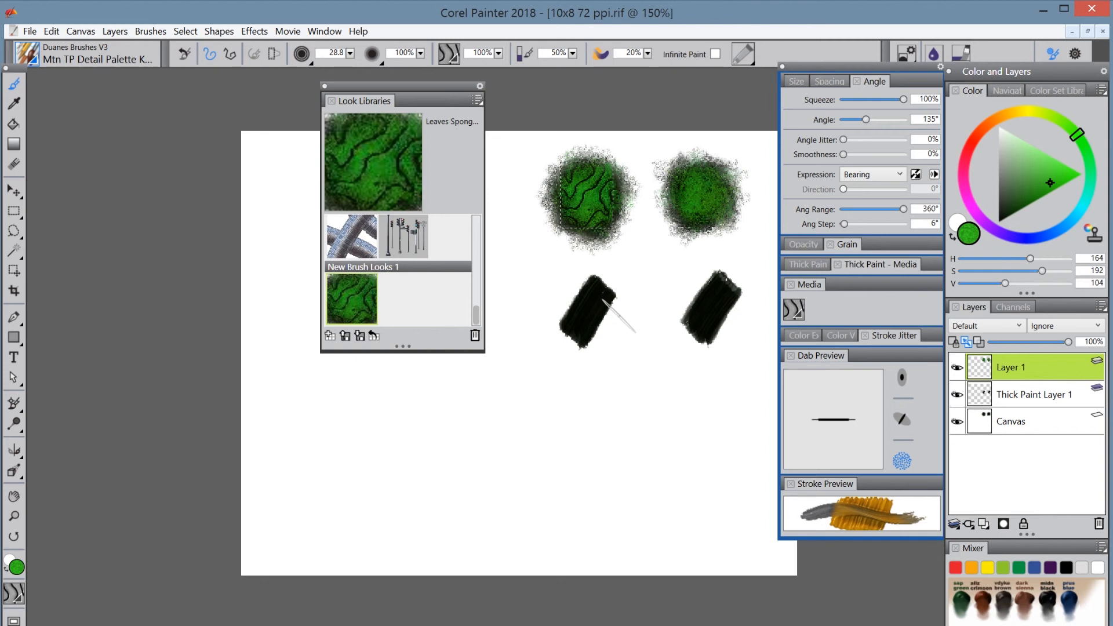
Step: Set the paint color to a very pale blue and the media paper texture to Basic Paper
{"action": "left_click", "coordinate": [1049, 233]}
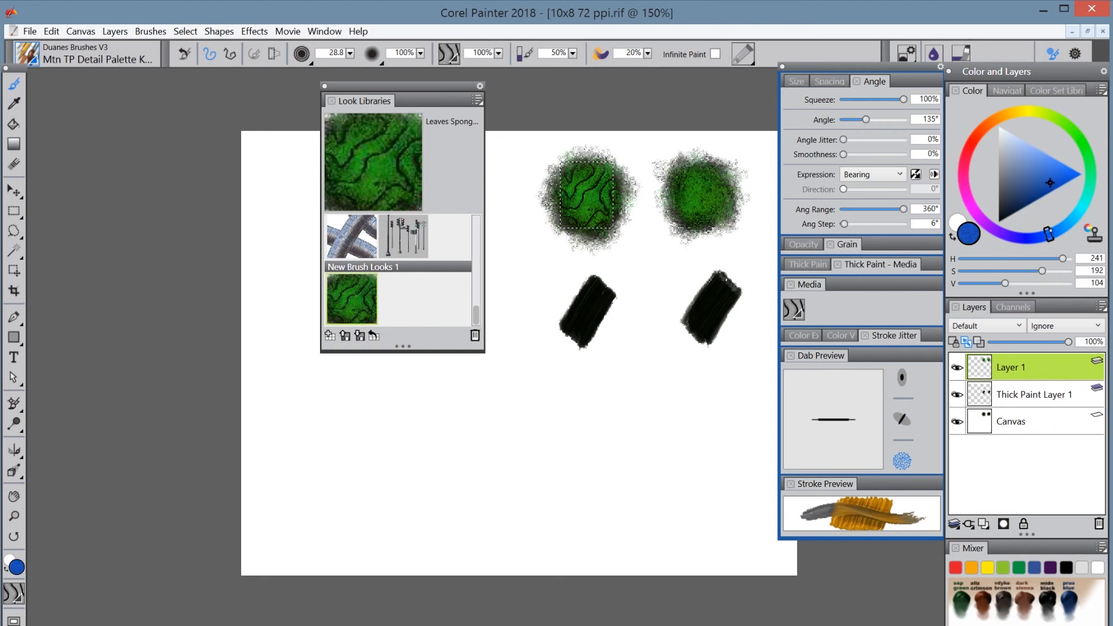
{"action": "left_click", "coordinate": [1044, 170]}
{"action": "left_click_drag", "start_coordinate": [1044, 169], "coordinate": [1006, 129]}
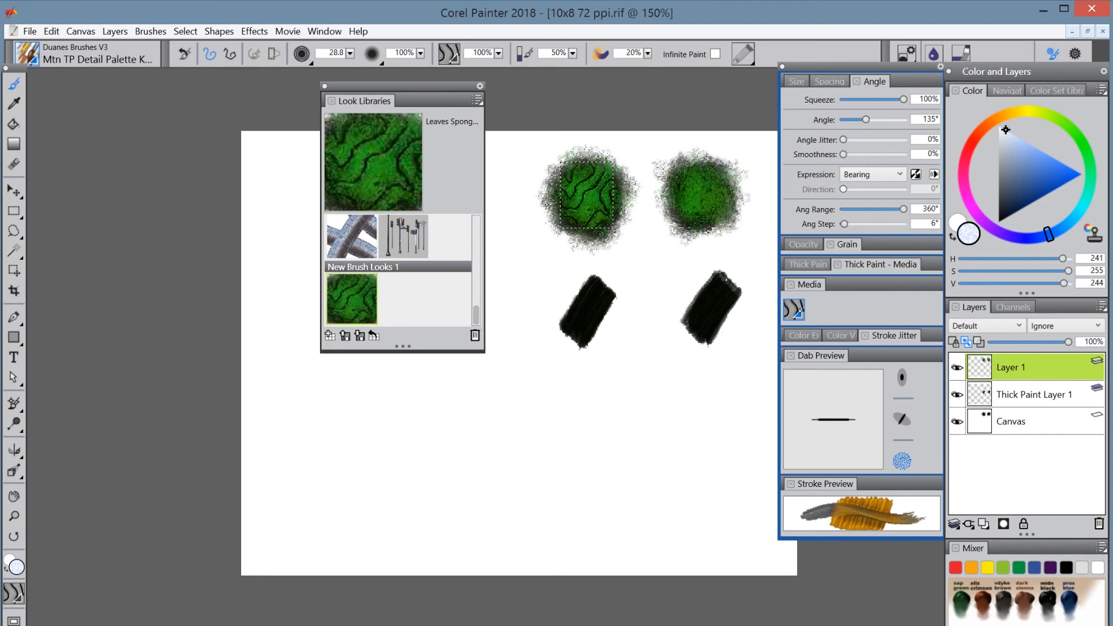
{"action": "left_click", "coordinate": [797, 312]}
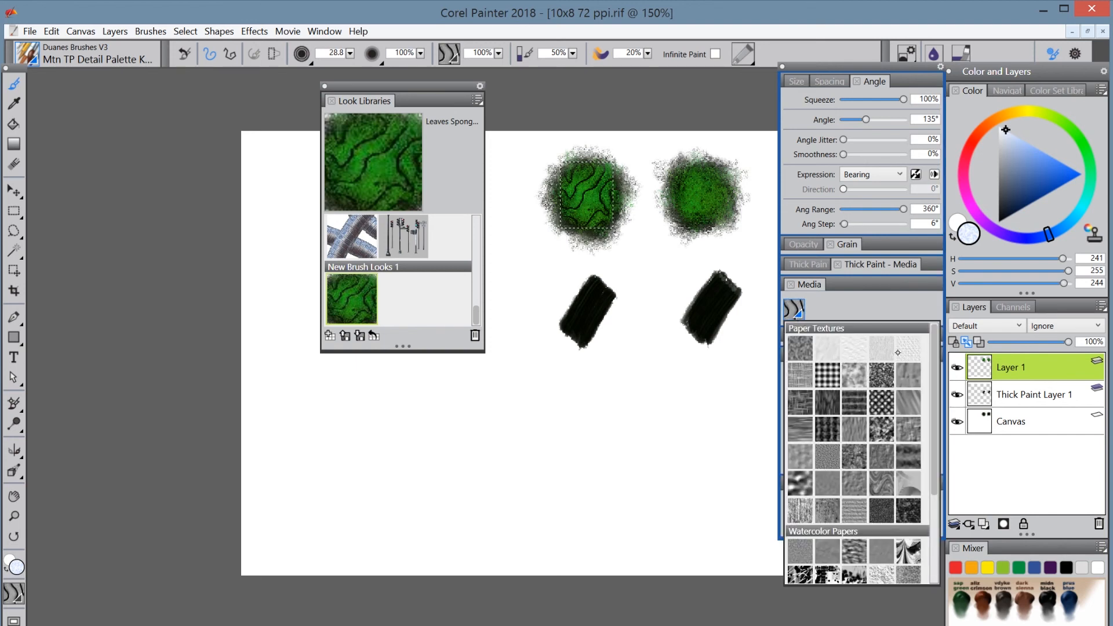
{"action": "left_click", "coordinate": [801, 348]}
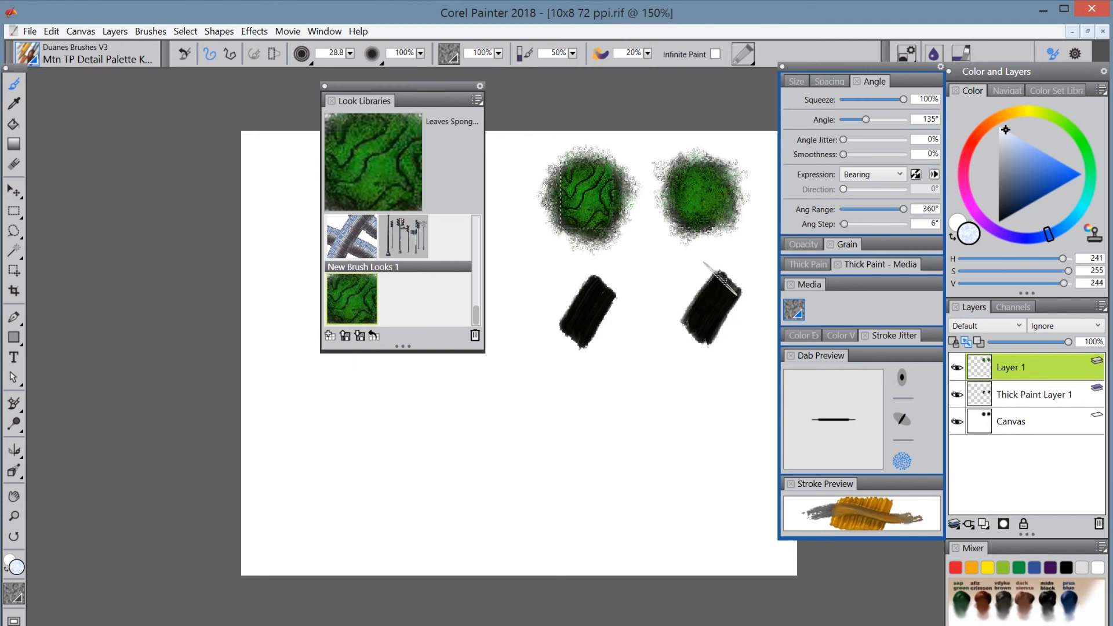
Step: Clear the rectangular selection and paint a pale blue palette knife stroke over the right dark swatch on a new thick paint layer
{"action": "mouse_move", "coordinate": [723, 284]}
{"action": "left_mouse_down"}
{"action": "mouse_move", "coordinate": [698, 327]}
{"action": "mouse_move", "coordinate": [723, 284]}
{"action": "mouse_move", "coordinate": [686, 333]}
{"action": "mouse_move", "coordinate": [713, 287]}
{"action": "left_mouse_up"}
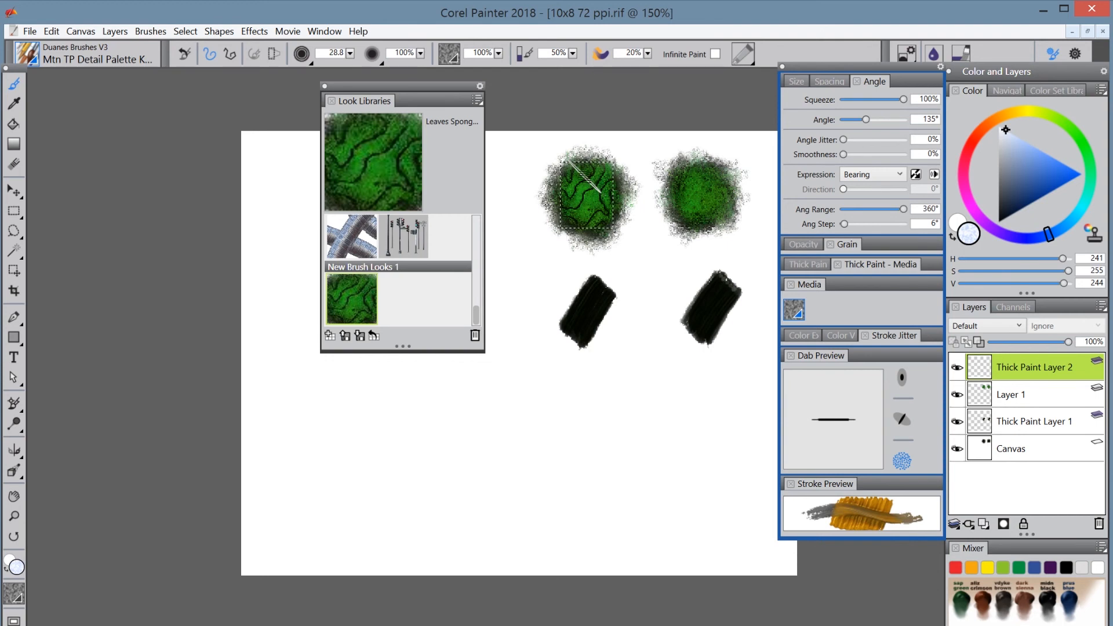
{"action": "key", "text": "r"}
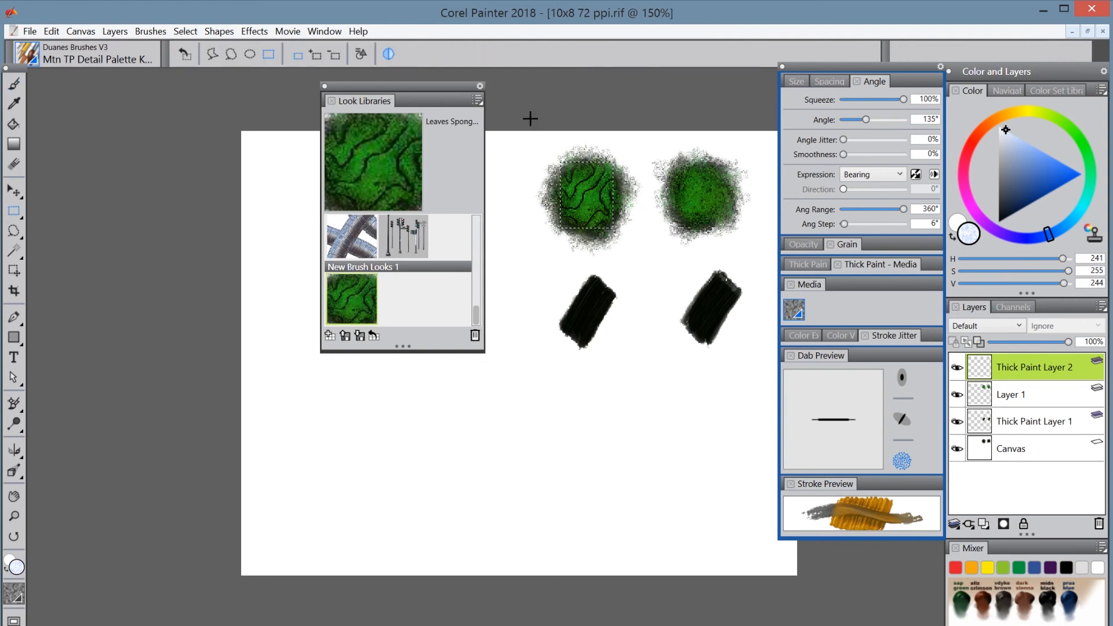
{"action": "left_click", "coordinate": [522, 140]}
{"action": "key", "text": "b"}
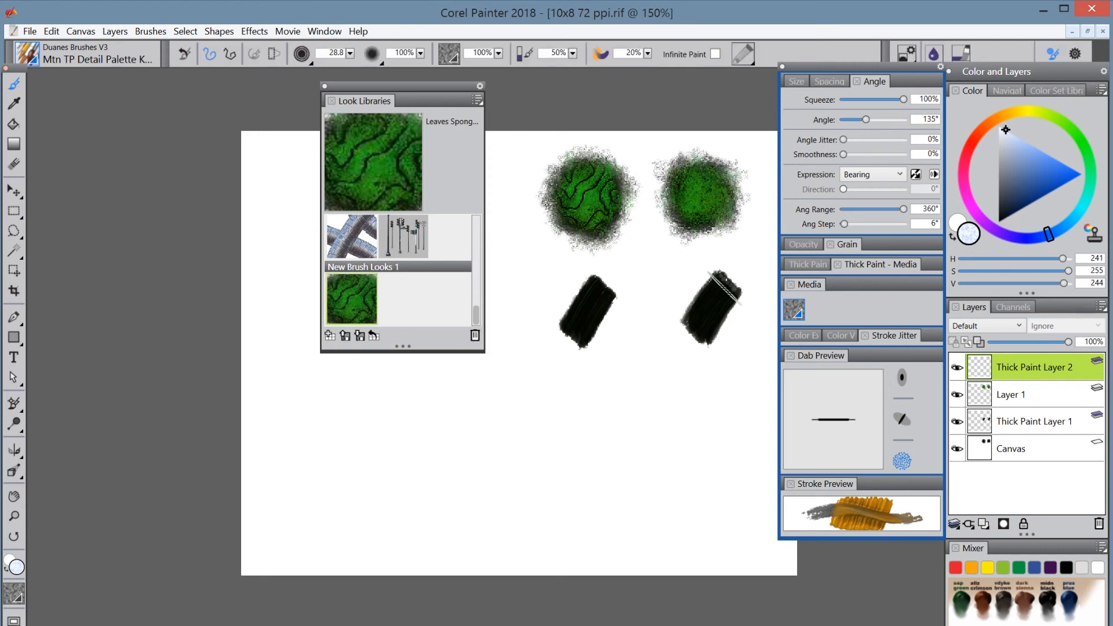
{"action": "mouse_move", "coordinate": [725, 288]}
{"action": "left_mouse_down"}
{"action": "mouse_move", "coordinate": [693, 326]}
{"action": "mouse_move", "coordinate": [730, 275]}
{"action": "mouse_move", "coordinate": [676, 342]}
{"action": "left_mouse_up"}
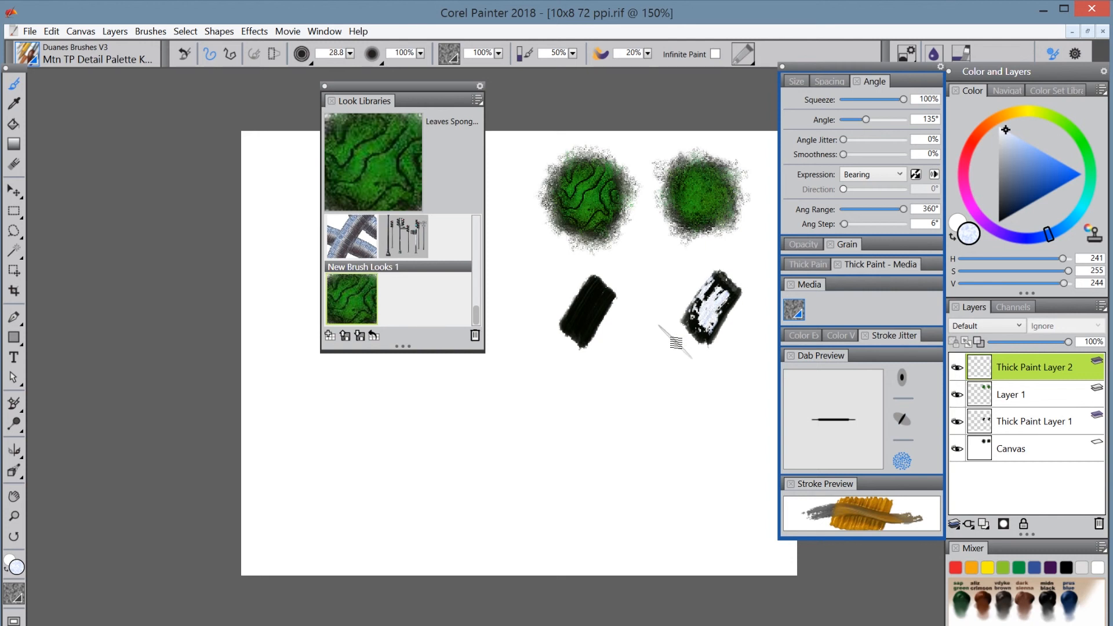
Step: Change the media paper to the wavy-line texture from Painter 2015 papers and paint pale blue over the left dark swatch
{"action": "left_click", "coordinate": [795, 308]}
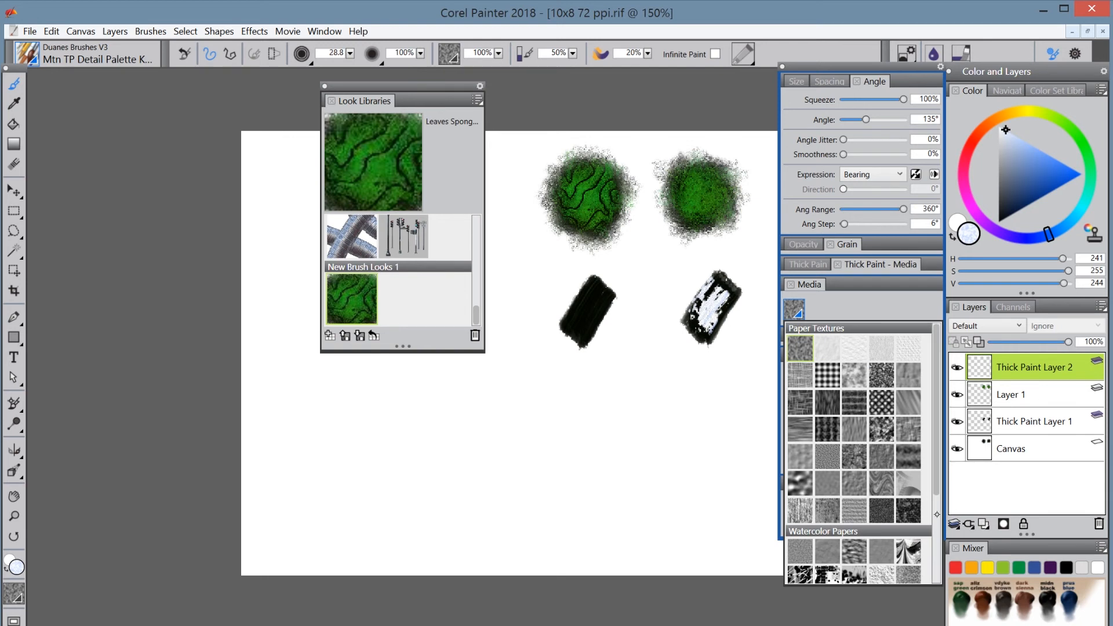
{"action": "left_click_drag", "start_coordinate": [935, 443], "coordinate": [935, 541]}
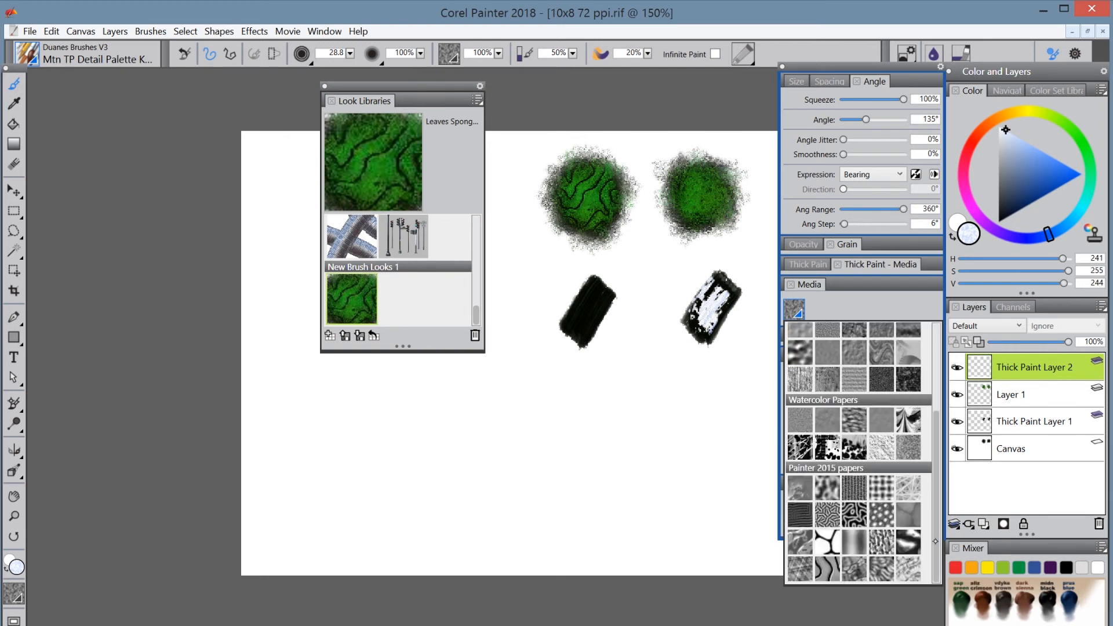
{"action": "left_click", "coordinate": [827, 565]}
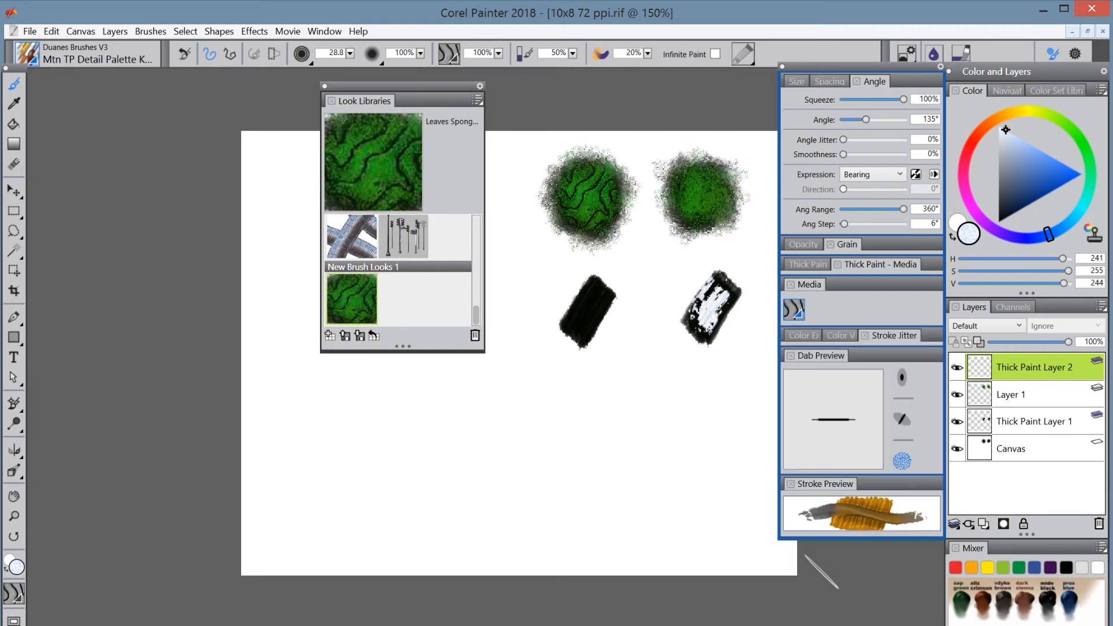
{"action": "mouse_move", "coordinate": [591, 290]}
{"action": "left_mouse_down"}
{"action": "mouse_move", "coordinate": [598, 273]}
{"action": "mouse_move", "coordinate": [565, 337]}
{"action": "mouse_move", "coordinate": [586, 269]}
{"action": "mouse_move", "coordinate": [575, 324]}
{"action": "mouse_move", "coordinate": [582, 348]}
{"action": "left_mouse_up"}
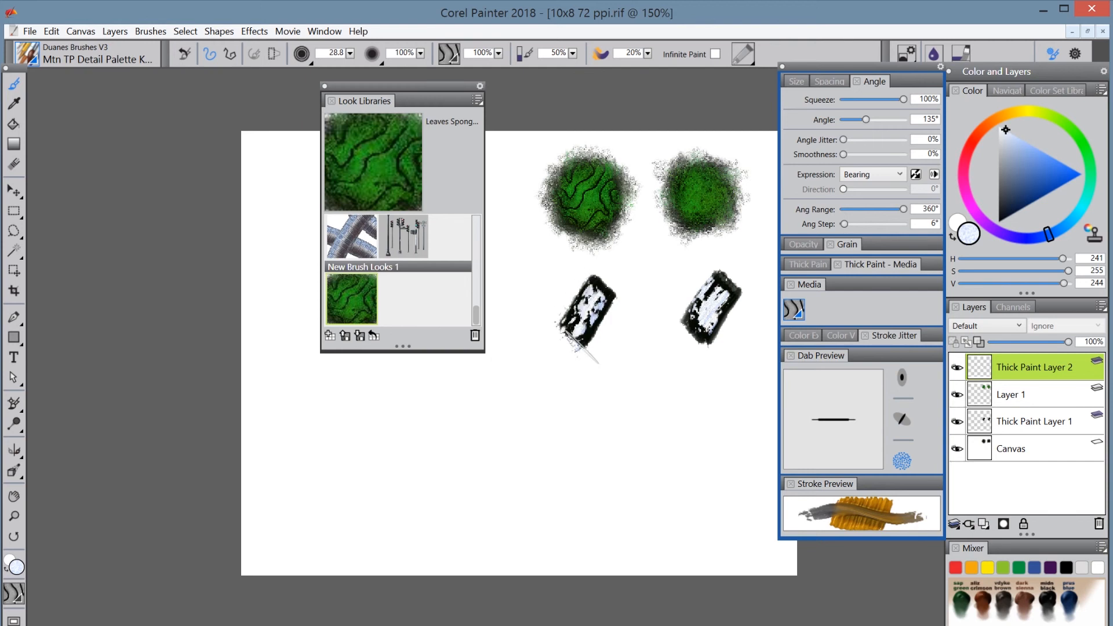
Step: Change the paint color to dark navy blue and paint a long diagonal stroke in the blank area below the swatches
{"action": "left_click_drag", "start_coordinate": [1012, 221], "coordinate": [1017, 212]}
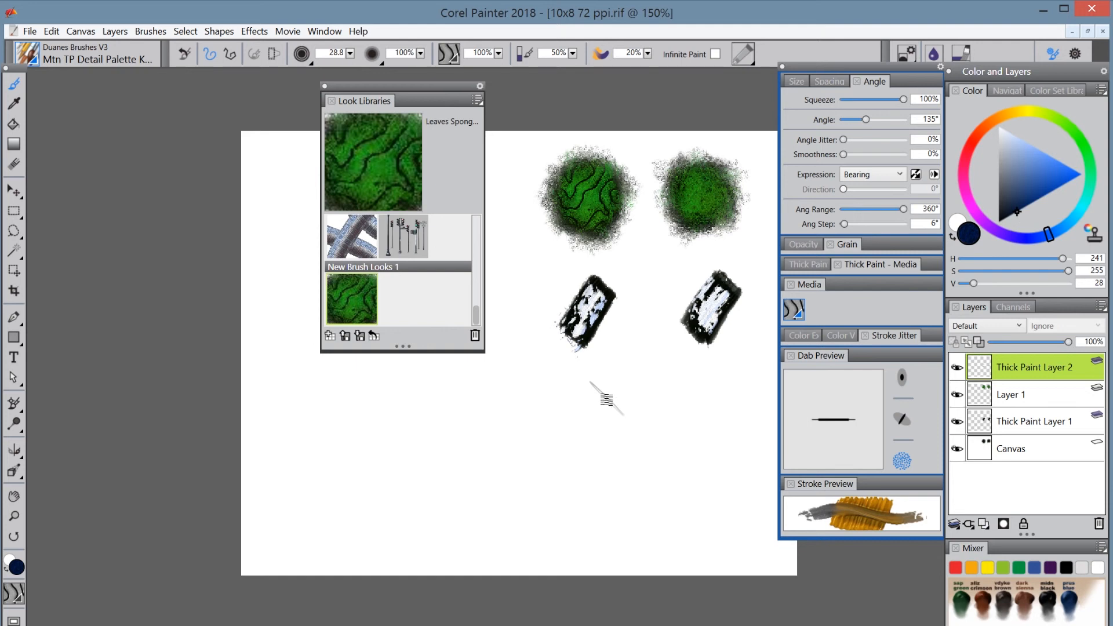
{"action": "mouse_move", "coordinate": [602, 386]}
{"action": "left_mouse_down"}
{"action": "mouse_move", "coordinate": [533, 504]}
{"action": "mouse_move", "coordinate": [527, 542]}
{"action": "left_mouse_up"}
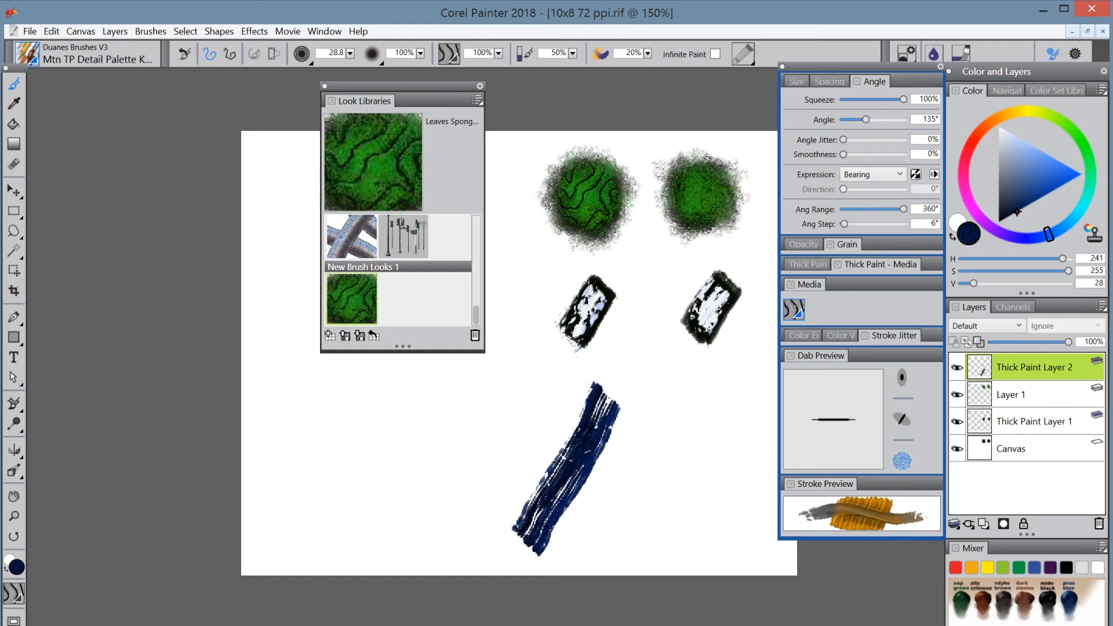
Step: Set the media paper to the first texture under Paper Textures and paint a long navy diagonal stroke beside the existing one
{"action": "left_click", "coordinate": [794, 309]}
{"action": "scroll", "coordinate": [859, 452], "scroll_direction": "up", "scroll_amount": 5}
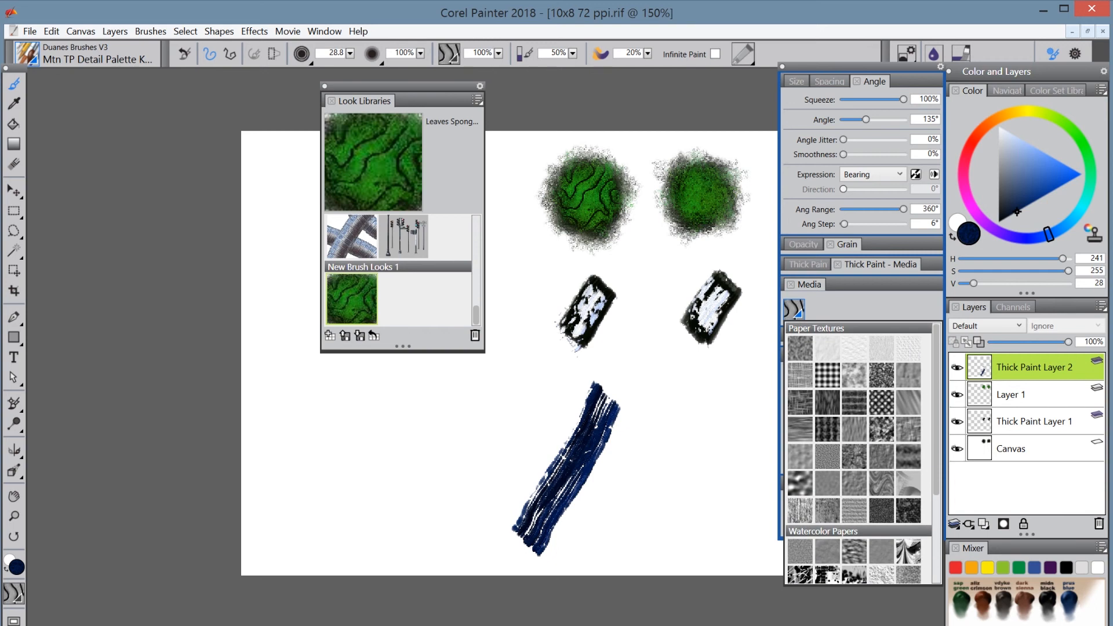
{"action": "left_click", "coordinate": [800, 348]}
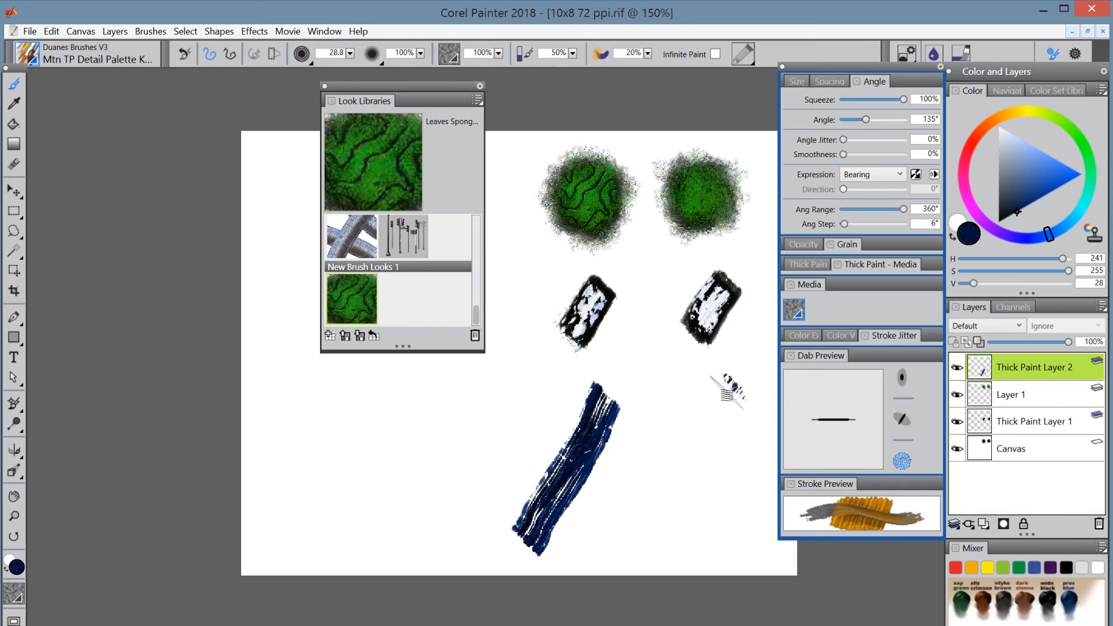
{"action": "left_click_drag", "start_coordinate": [728, 393], "coordinate": [629, 551]}
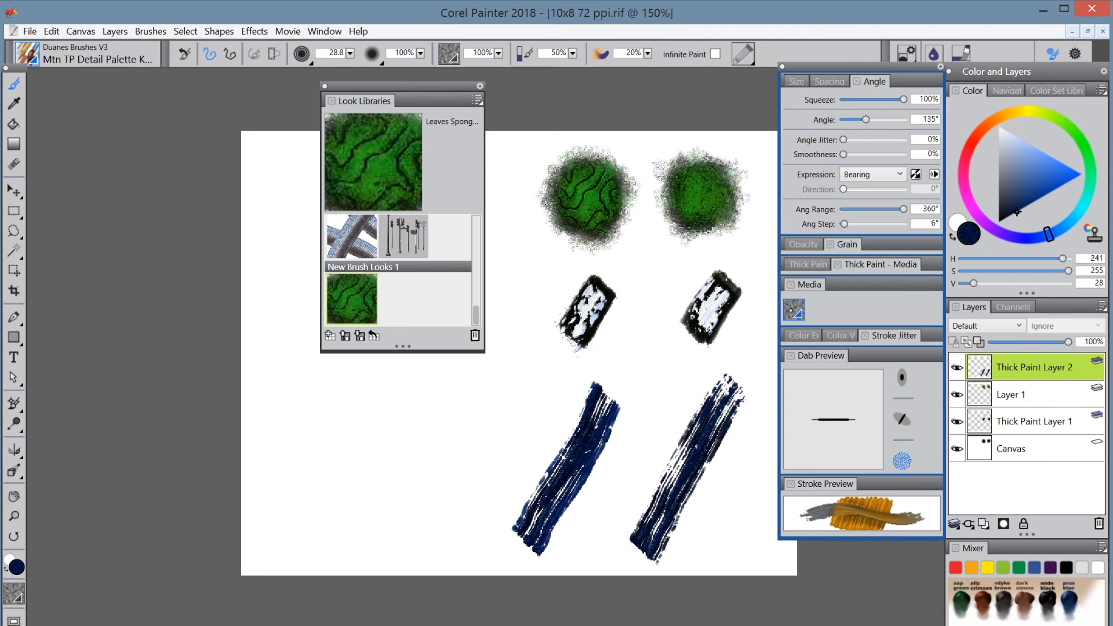
Step: Set the media paper to the wavy-line Etched texture from Painter 2015 papers
{"action": "left_click", "coordinate": [798, 312]}
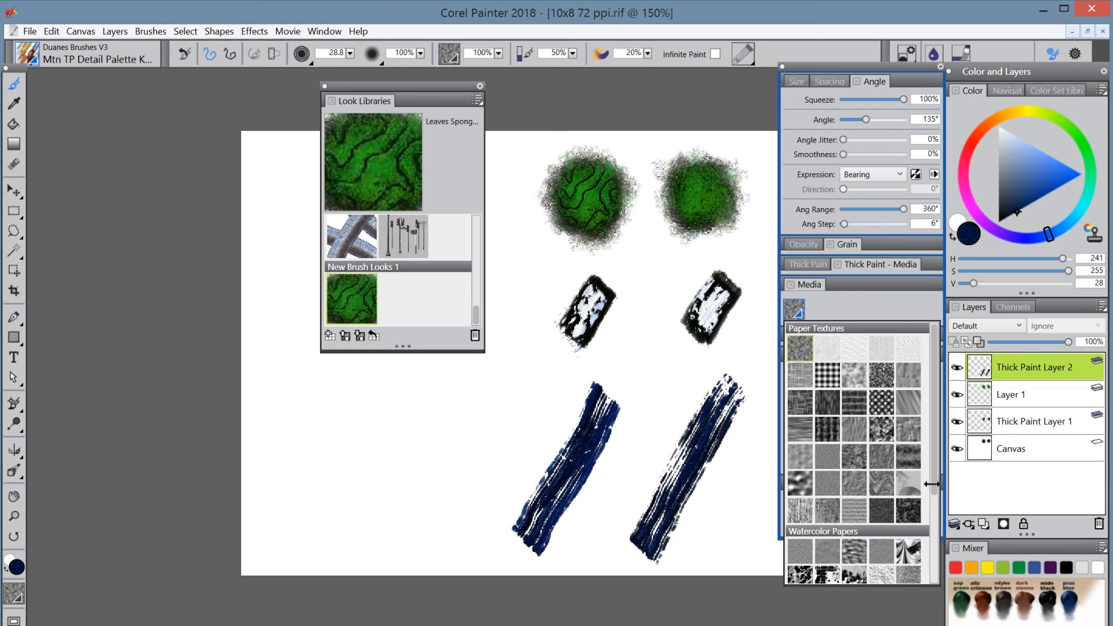
{"action": "scroll", "coordinate": [930, 547], "scroll_direction": "down", "scroll_amount": 3}
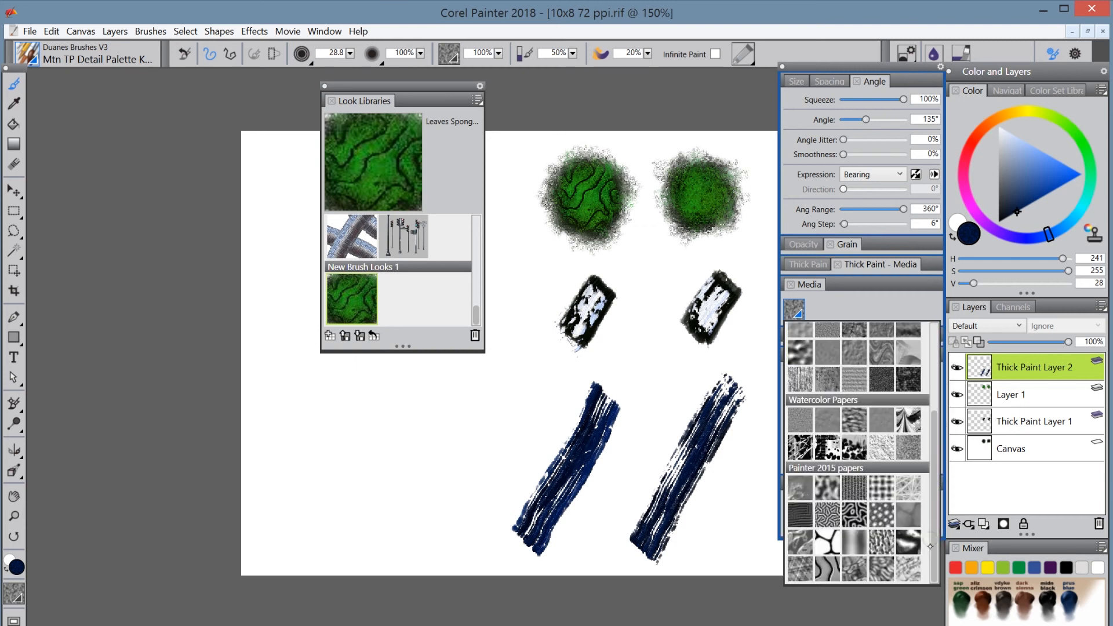
{"action": "left_click", "coordinate": [827, 569]}
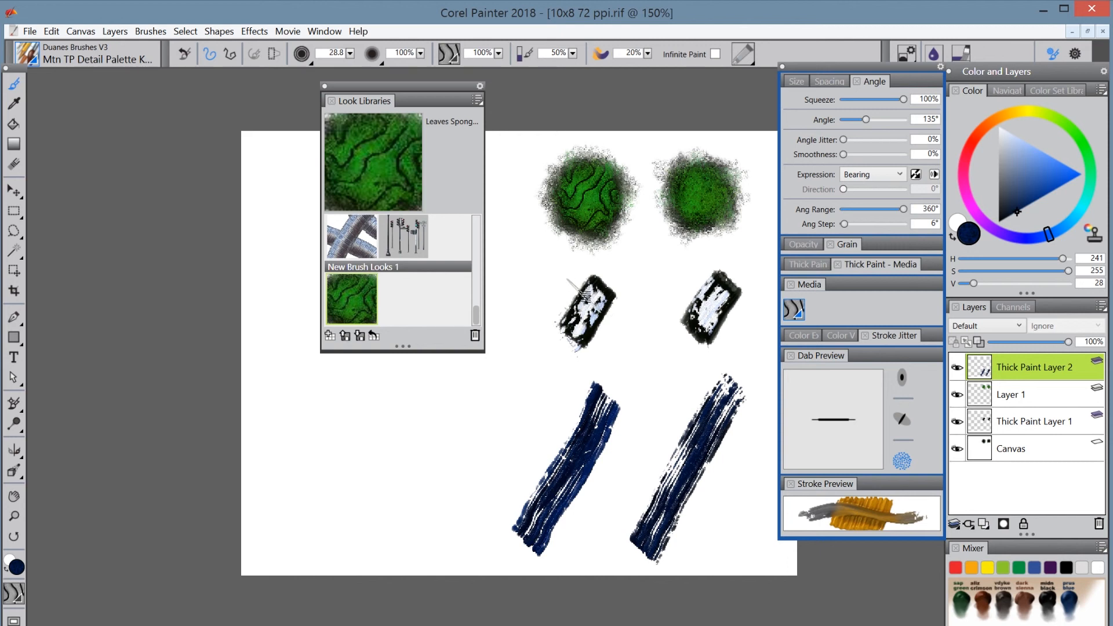
Step: Make a rectangular selection around the left black-and-white swatch and drop all layers onto the canvas
{"action": "left_click", "coordinate": [14, 211]}
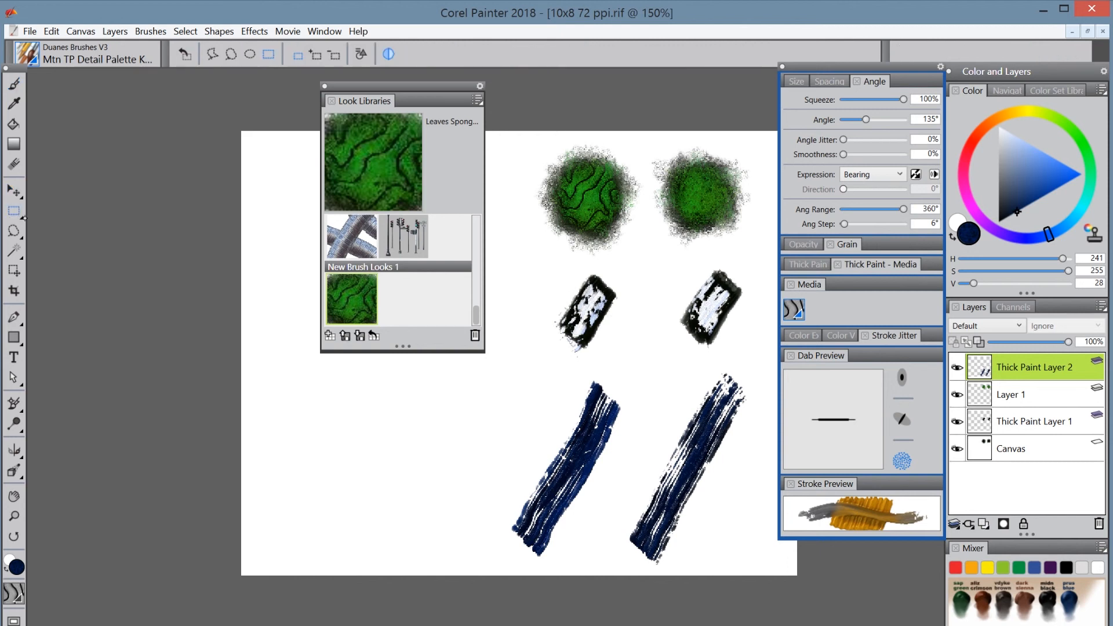
{"action": "left_click_drag", "start_coordinate": [559, 277], "coordinate": [615, 347]}
{"action": "left_click", "coordinate": [114, 31]}
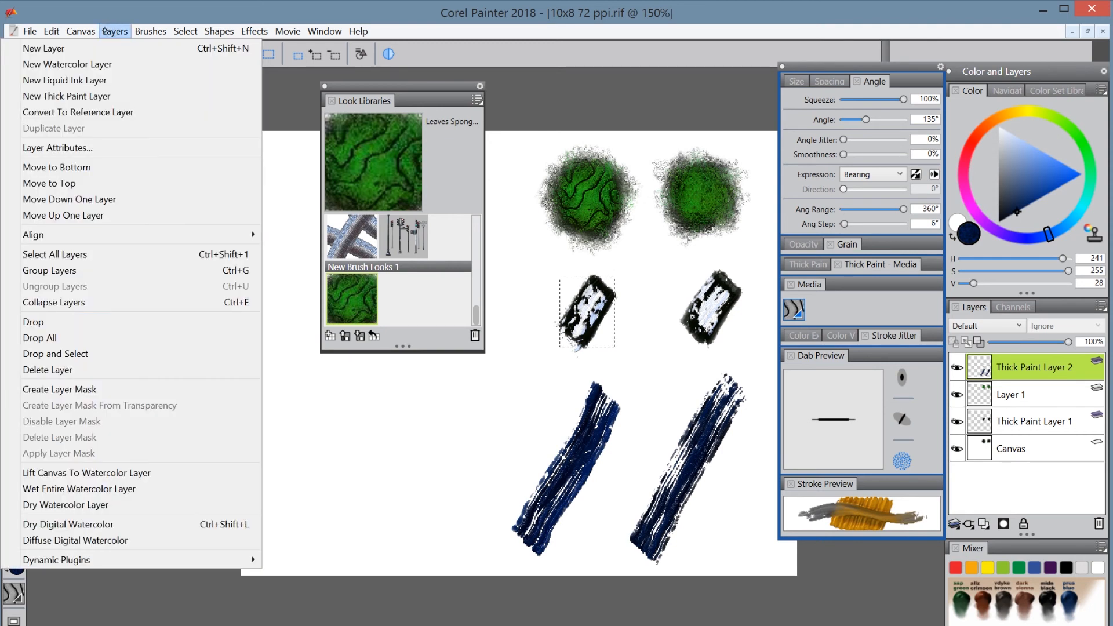
{"action": "left_click", "coordinate": [70, 323]}
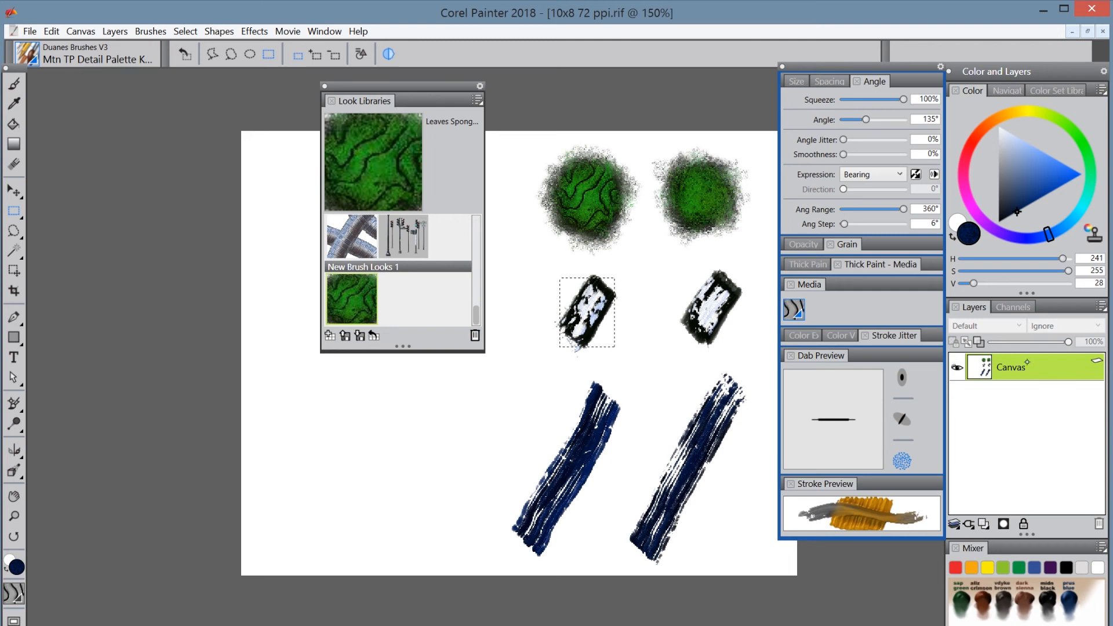
Step: Save the selected swatch and current brush as a new look named Mtn Detail Etched Paper
{"action": "left_click", "coordinate": [477, 100]}
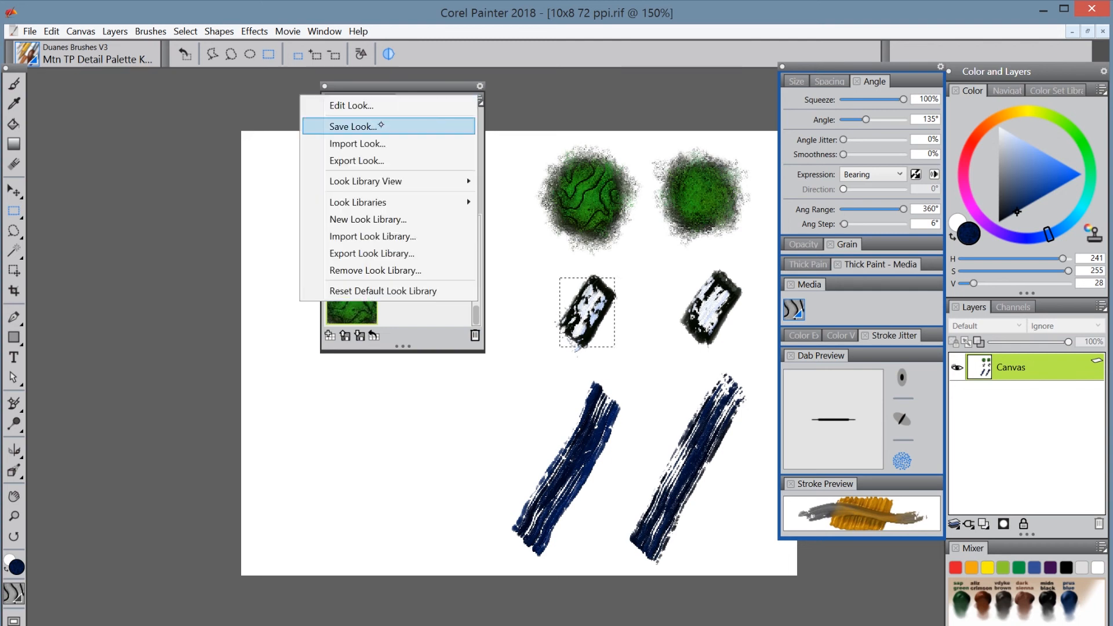
{"action": "left_click", "coordinate": [354, 126]}
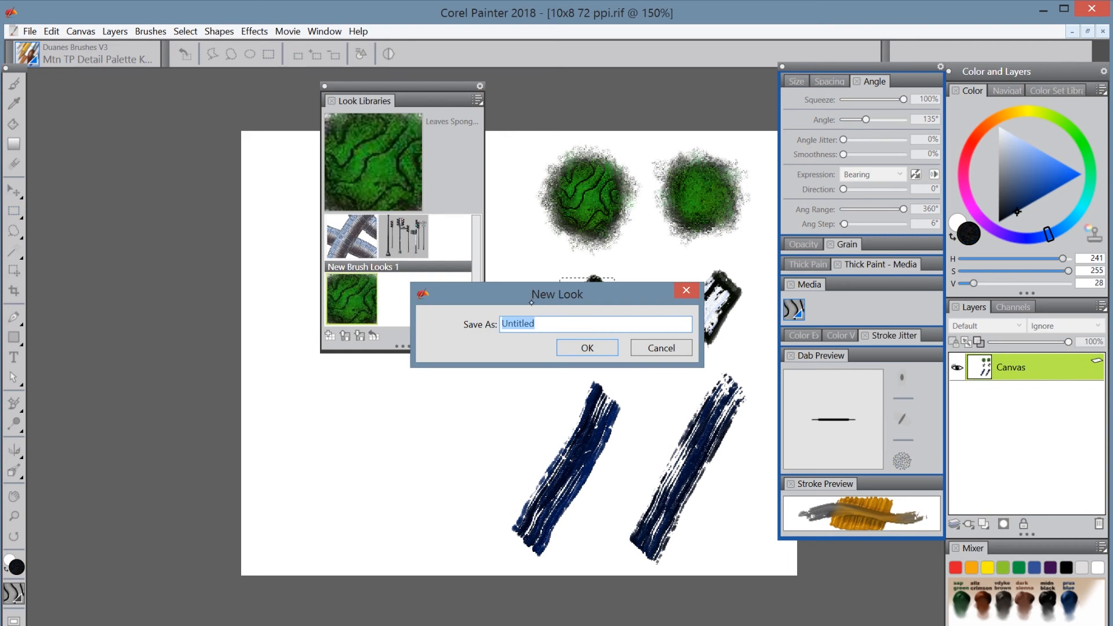
{"action": "type", "text": "Mtn Detail Etched Paper"}
{"action": "left_click", "coordinate": [587, 348]}
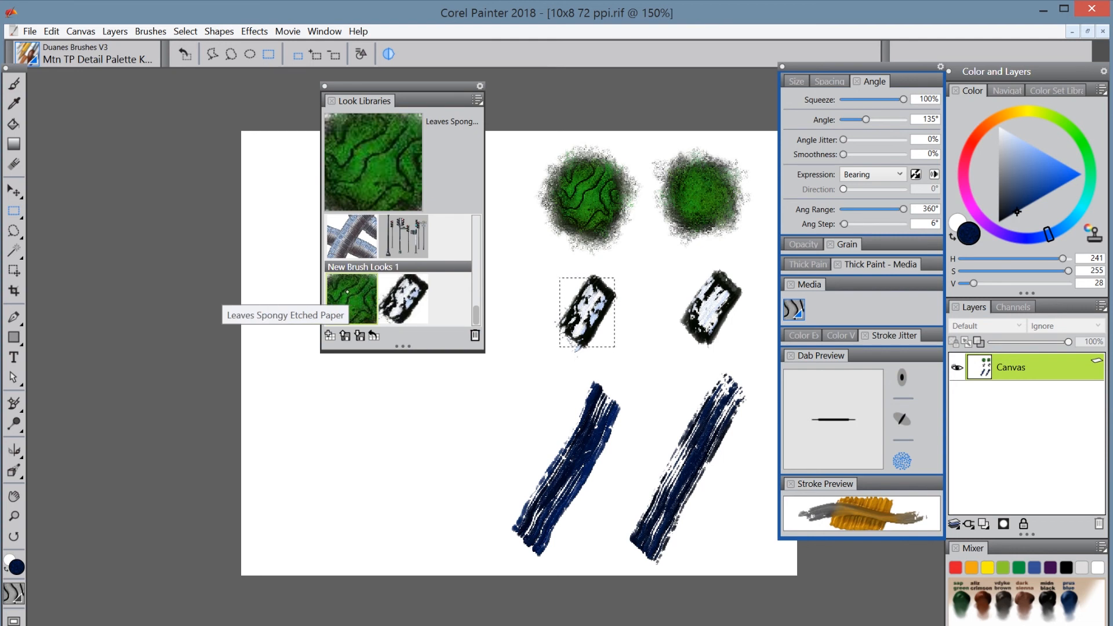
Step: Load the Leaves Spongy Etched Paper look and review the source choices for its dab stencil
{"action": "left_click", "coordinate": [342, 285]}
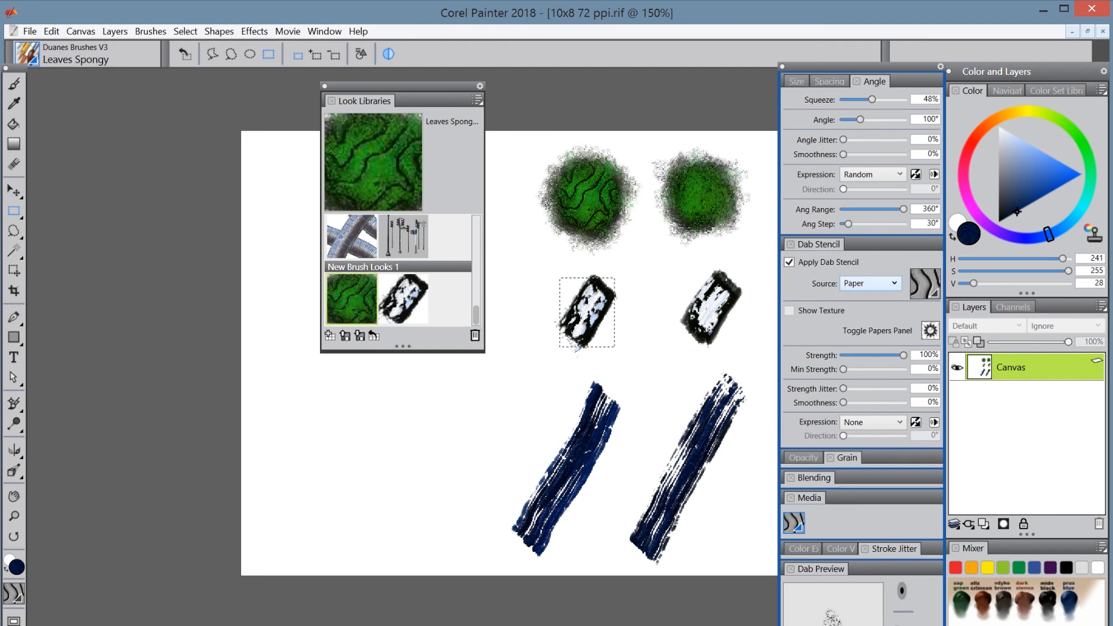
{"action": "left_click", "coordinate": [873, 283]}
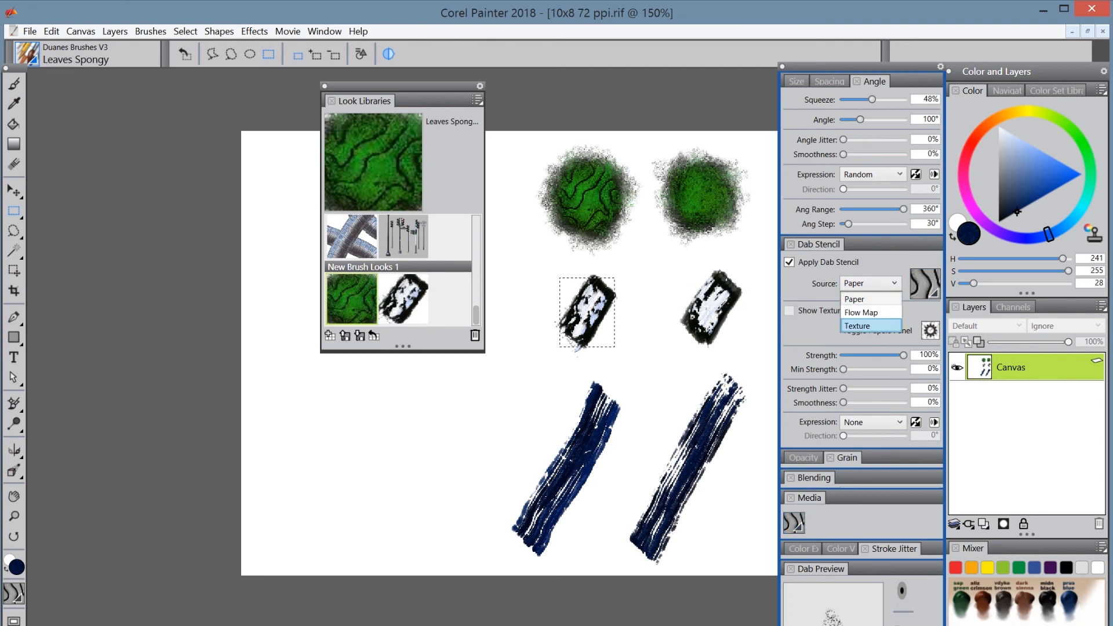
{"action": "left_click", "coordinate": [870, 326]}
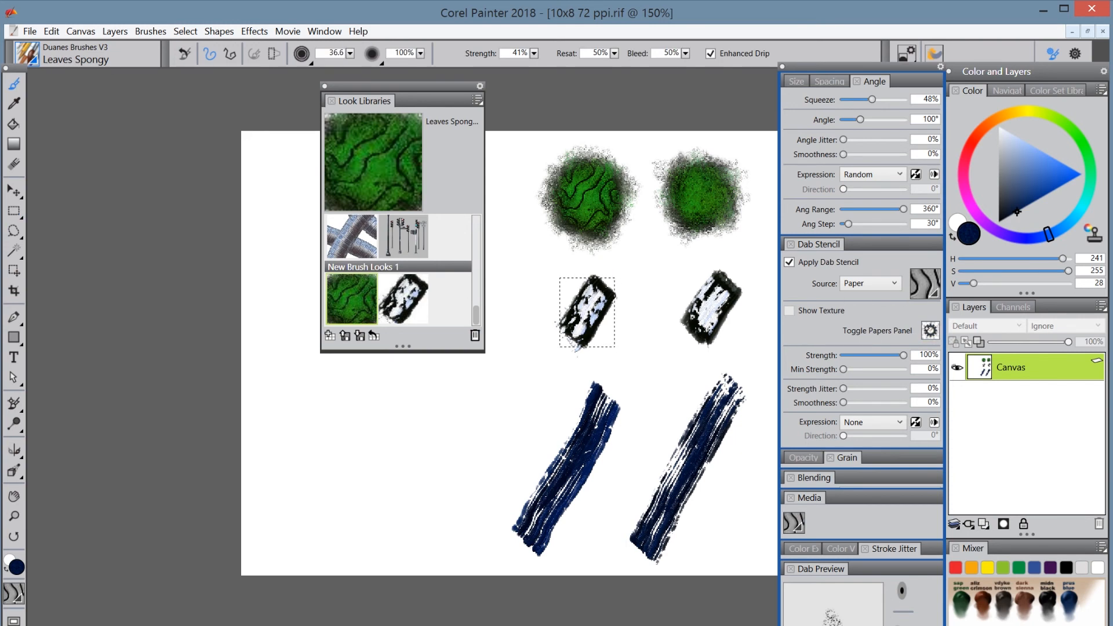
Step: Examine the dab stencil's paper settings and the available paper textures, then close the Papers palette
{"action": "left_click", "coordinate": [930, 329]}
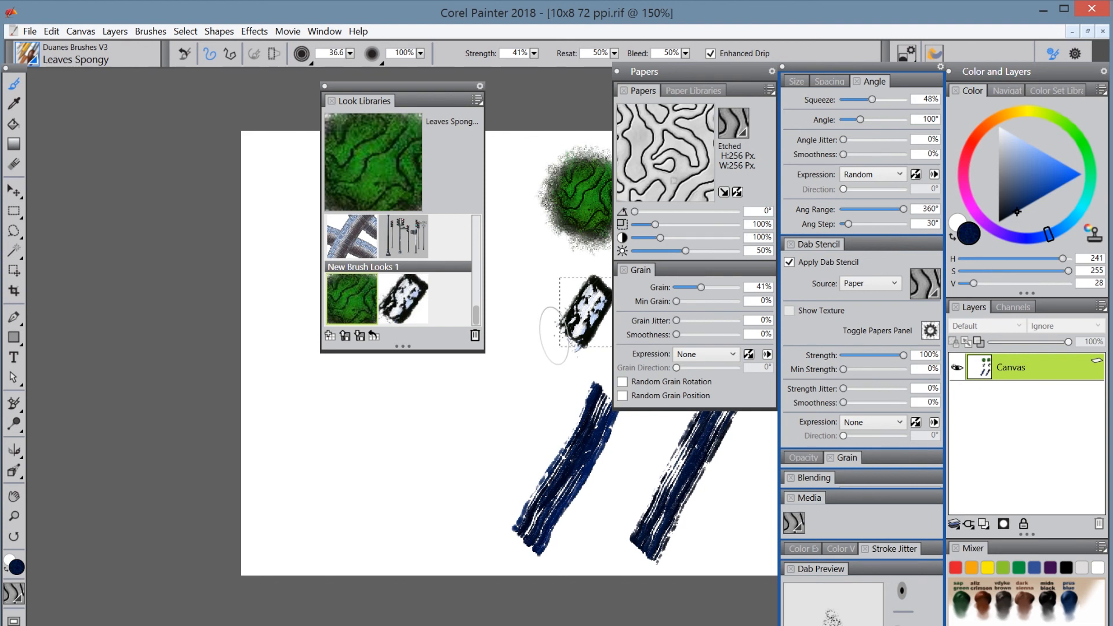
{"action": "left_click", "coordinate": [732, 131]}
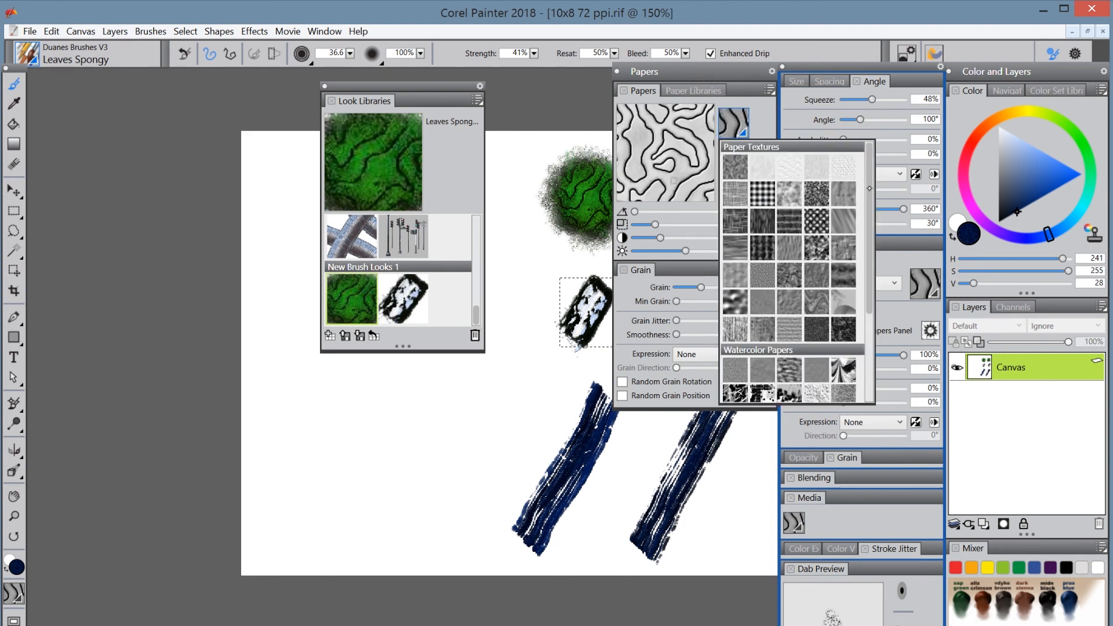
{"action": "left_click_drag", "start_coordinate": [872, 232], "coordinate": [876, 326]}
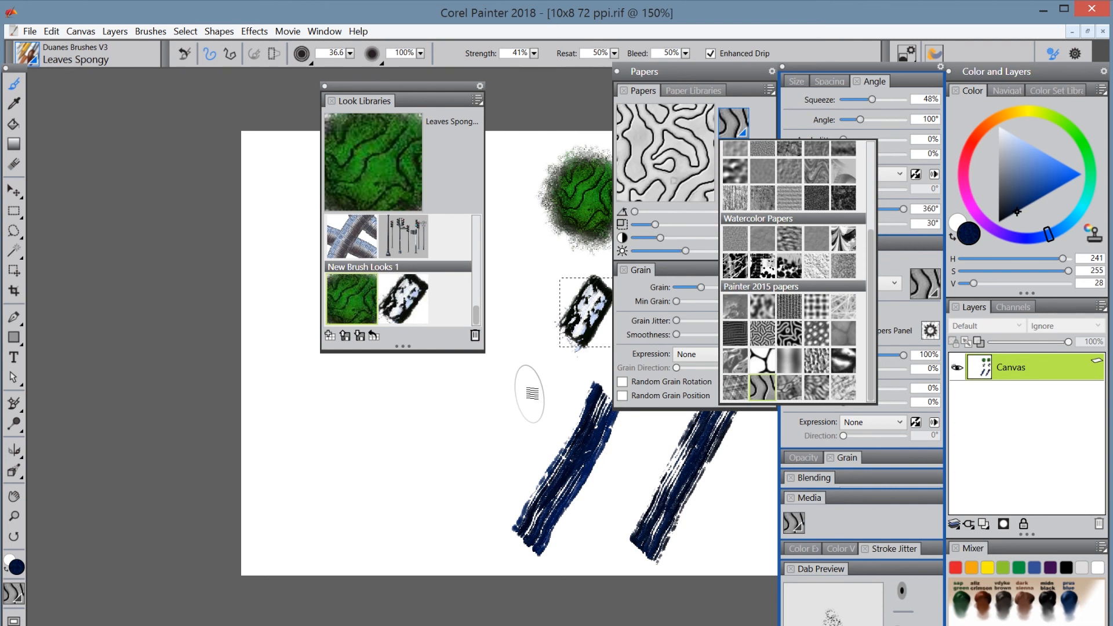
{"action": "left_click", "coordinate": [515, 116]}
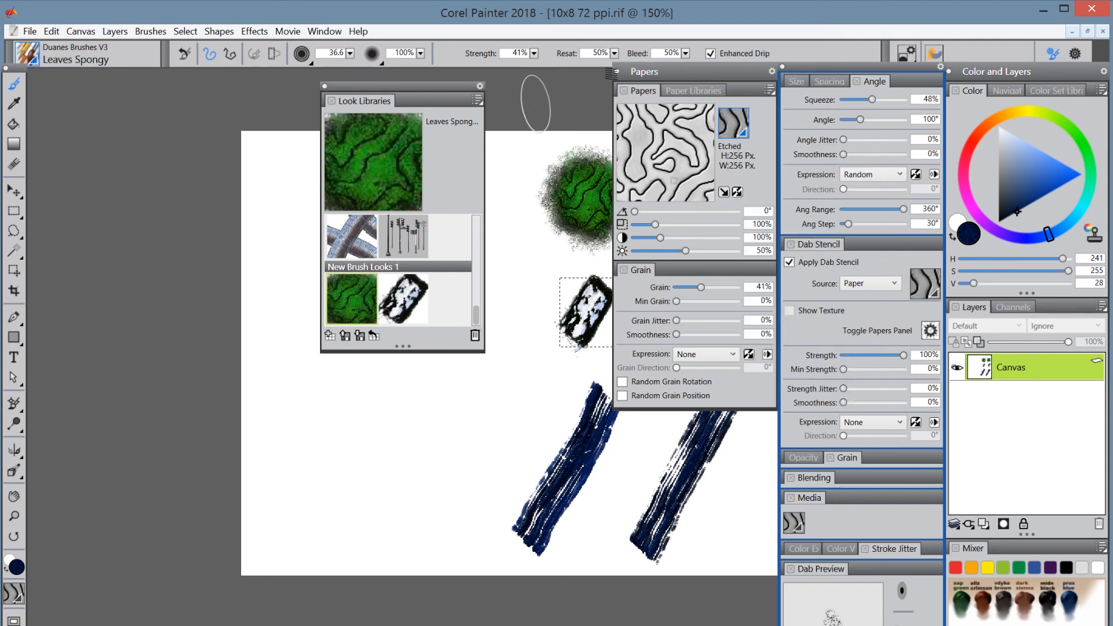
{"action": "left_click", "coordinate": [617, 71]}
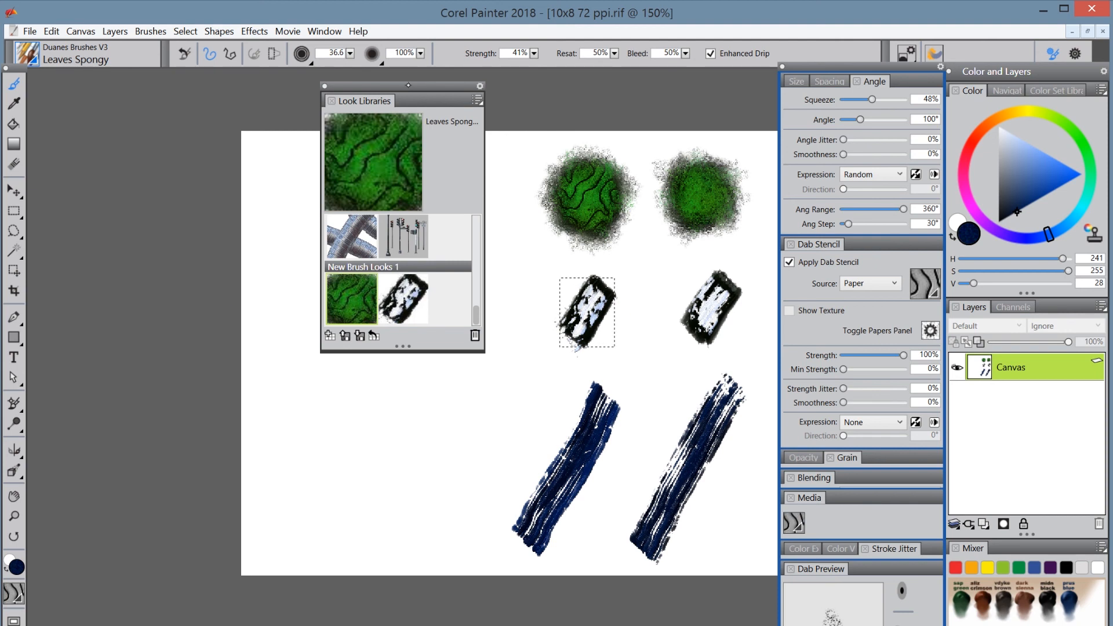
Step: Create a custom palette from the Leaves Spongy Etched Paper look and place it beside the Look Libraries palette
{"action": "left_click_drag", "start_coordinate": [428, 84], "coordinate": [337, 80]}
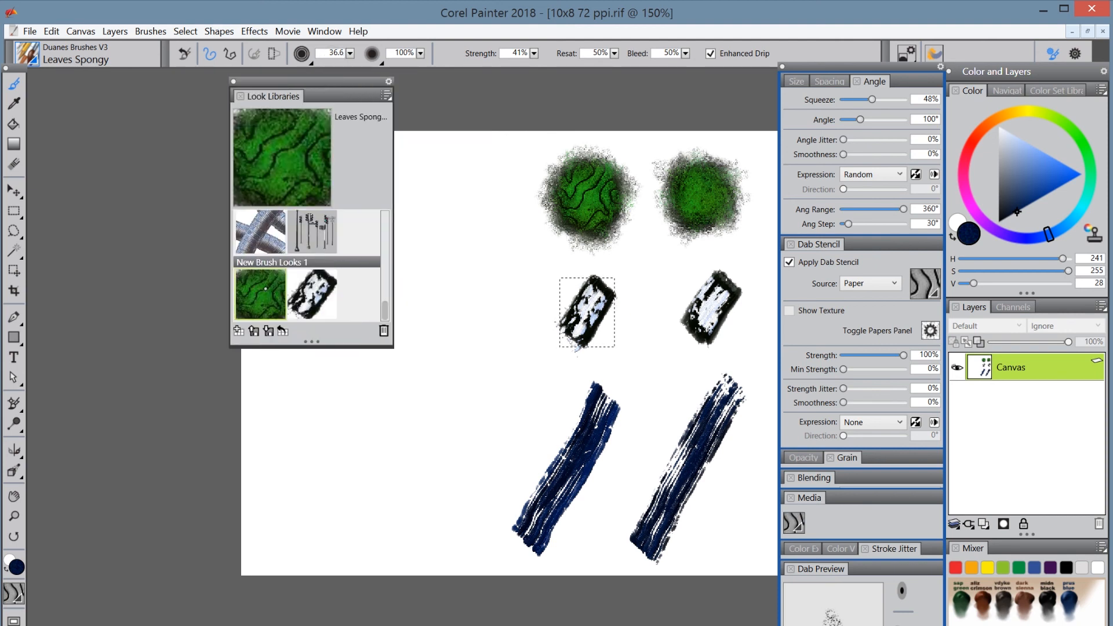
{"action": "left_click", "coordinate": [385, 92]}
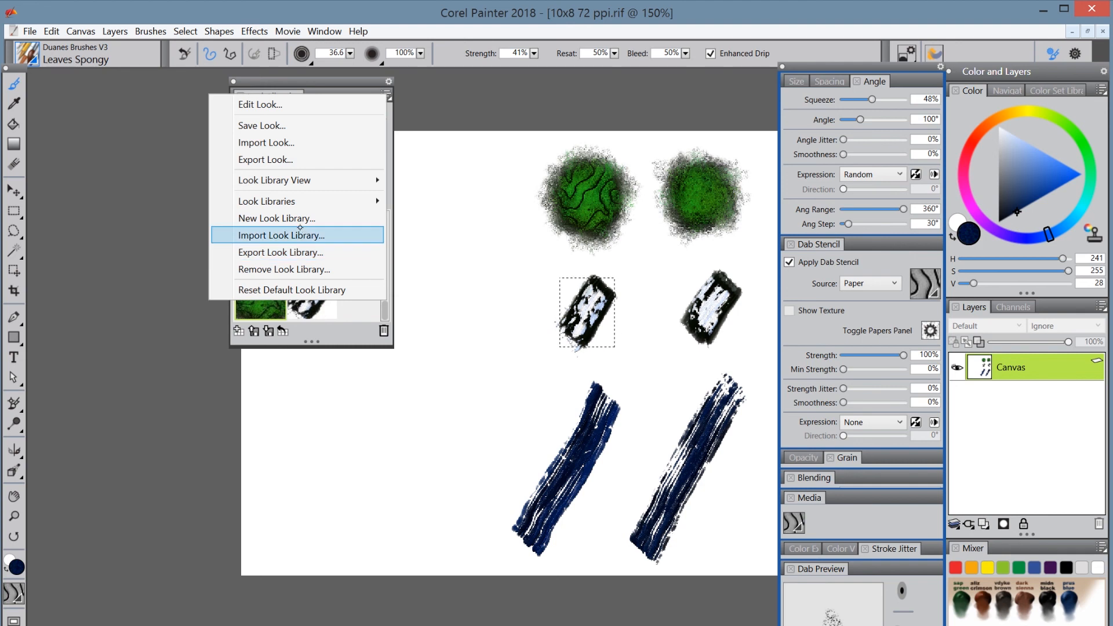
{"action": "left_click", "coordinate": [172, 387]}
{"action": "left_click_drag", "start_coordinate": [259, 286], "coordinate": [482, 113]}
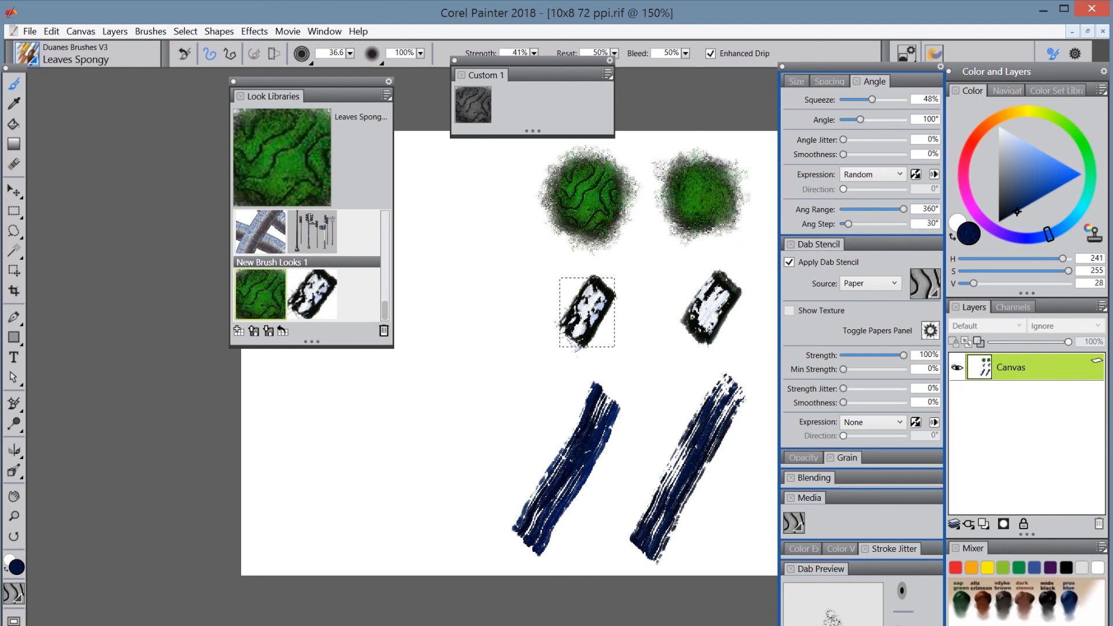
{"action": "left_click_drag", "start_coordinate": [532, 60], "coordinate": [513, 94]}
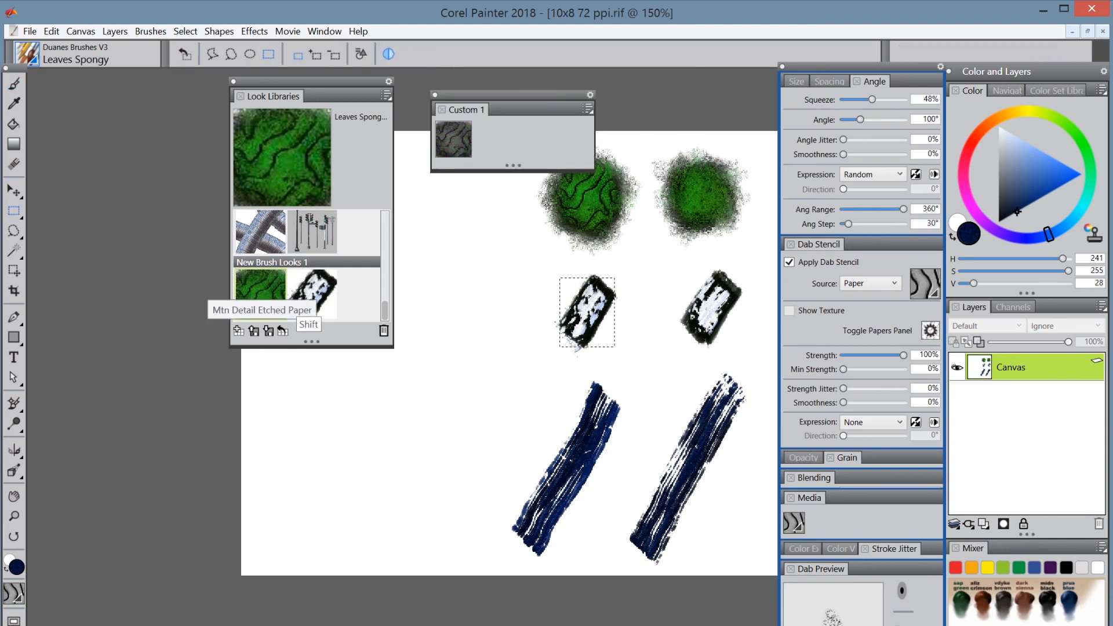
Step: Add the Mtn Detail Etched Paper look to the Custom 1 palette
{"action": "left_click_drag", "start_coordinate": [308, 294], "coordinate": [497, 138]}
{"action": "right_click", "coordinate": [499, 134]}
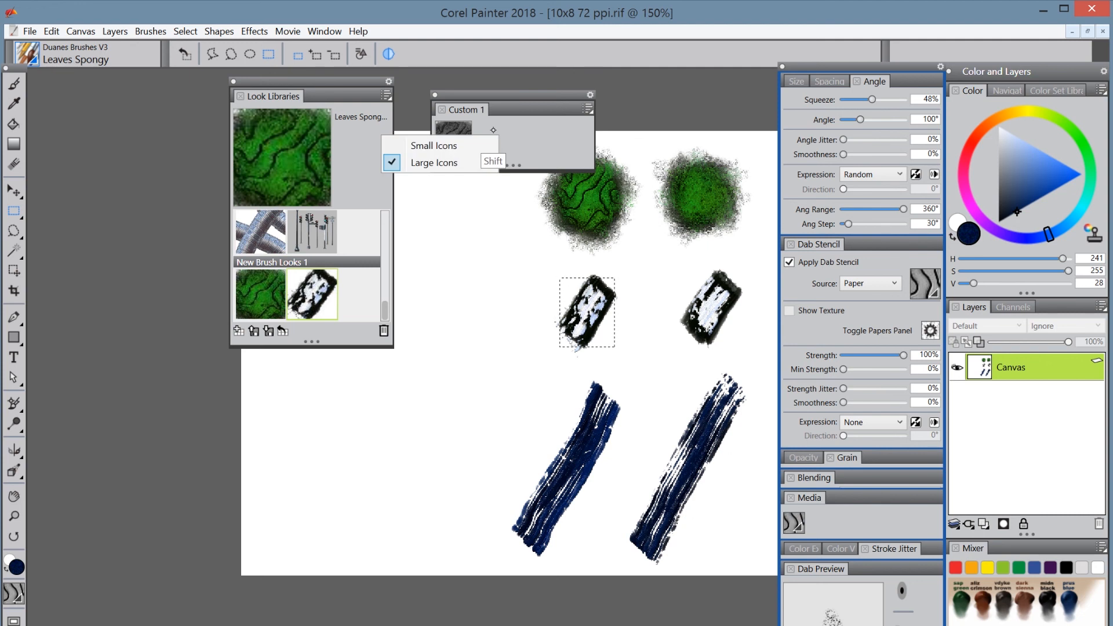
{"action": "left_click", "coordinate": [523, 130]}
{"action": "left_click_drag", "start_coordinate": [310, 294], "coordinate": [491, 140]}
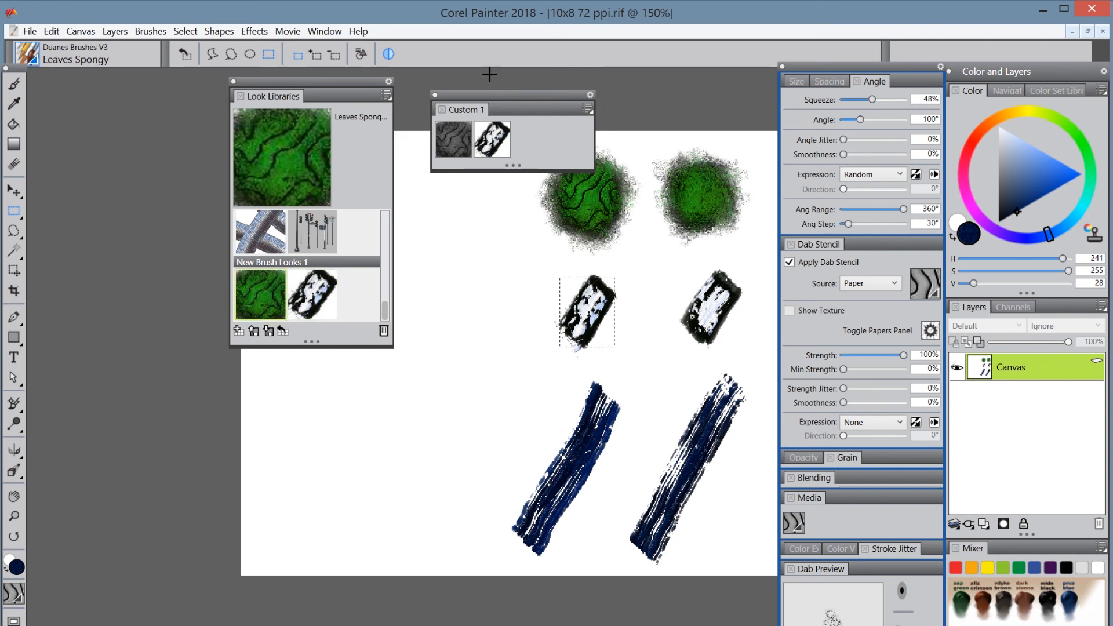
Step: Move the Look Libraries palette off the canvas, reposition the Custom 1 palette above the green swatches, and check its icon size options
{"action": "left_click_drag", "start_coordinate": [324, 82], "coordinate": [145, 96]}
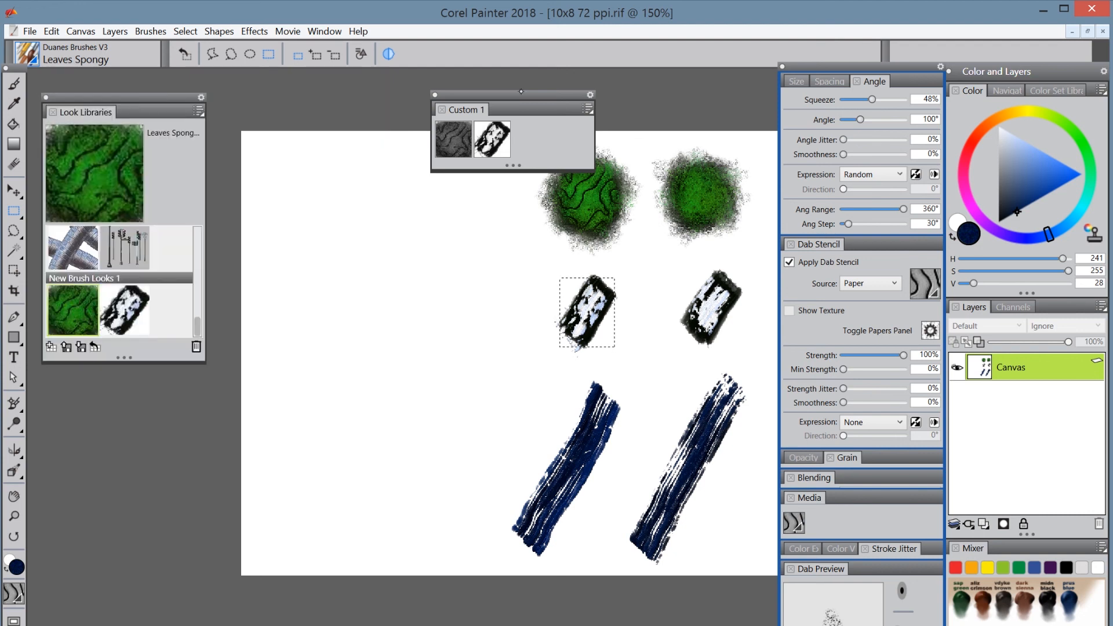
{"action": "left_click_drag", "start_coordinate": [522, 96], "coordinate": [603, 71]}
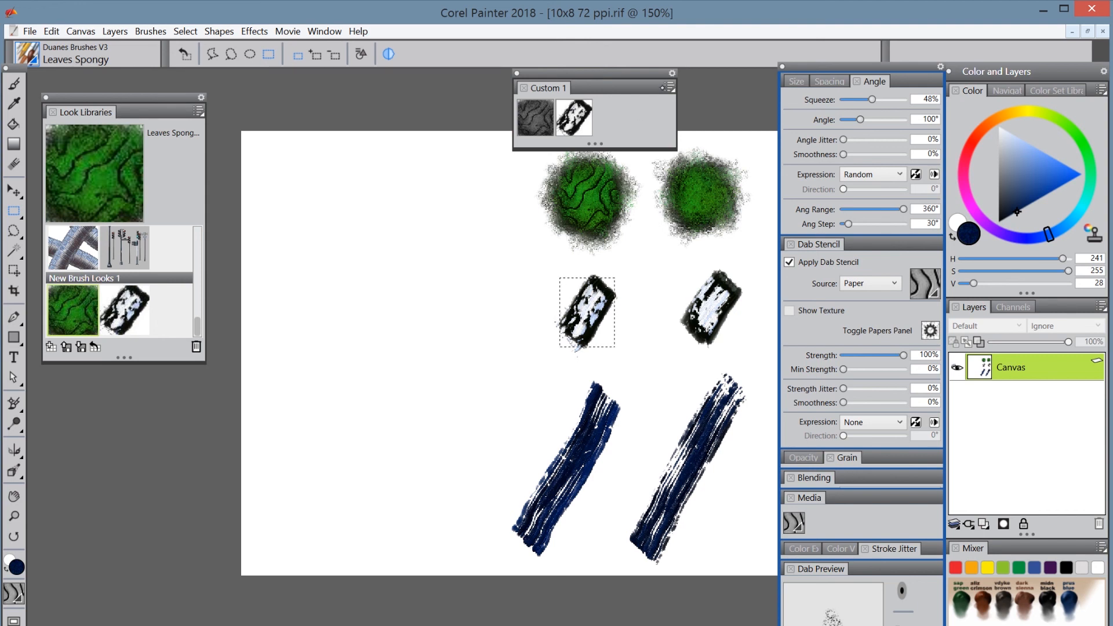
{"action": "left_click", "coordinate": [670, 87]}
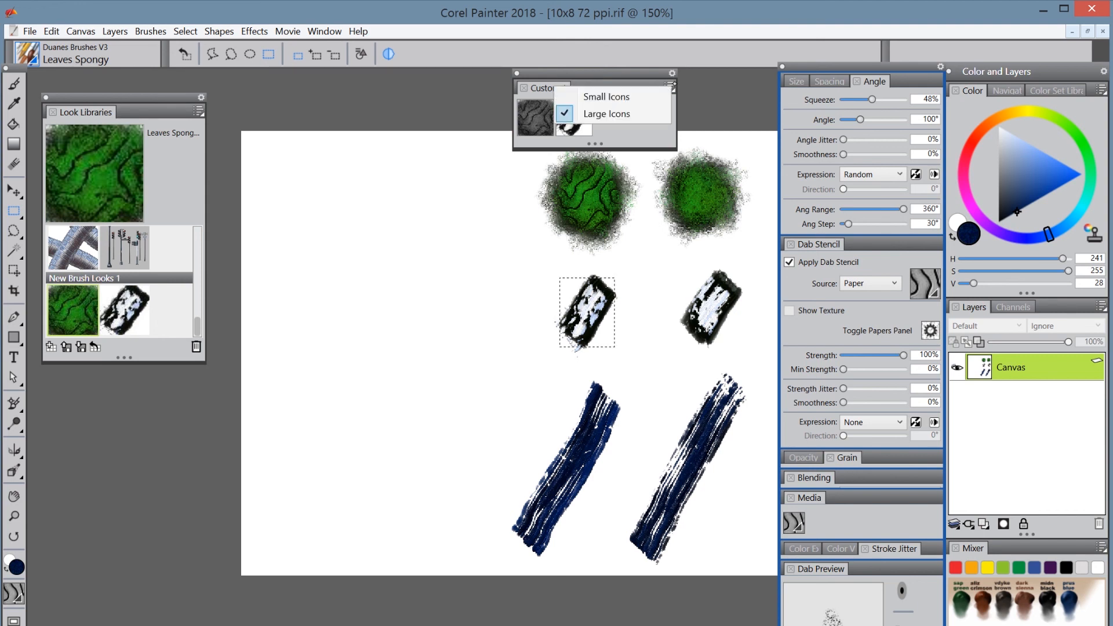
{"action": "left_click", "coordinate": [633, 127]}
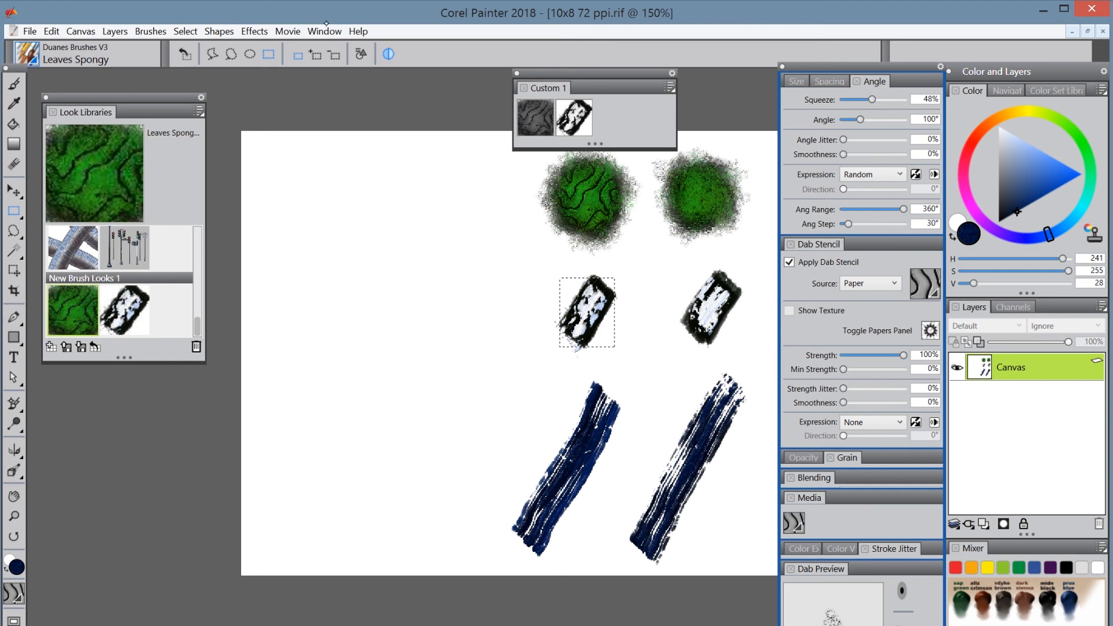
Step: Examine the rename, delete, save and export options for Custom 1 in the Custom Palette Organizer, then close it
{"action": "left_click", "coordinate": [324, 31]}
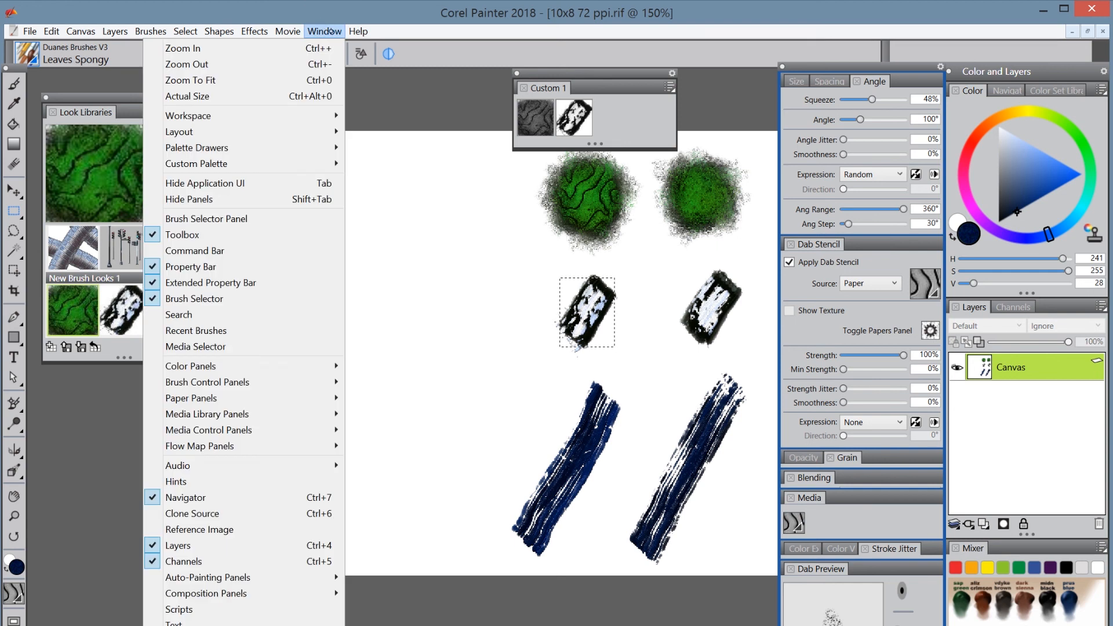
{"action": "mouse_move", "coordinate": [216, 162]}
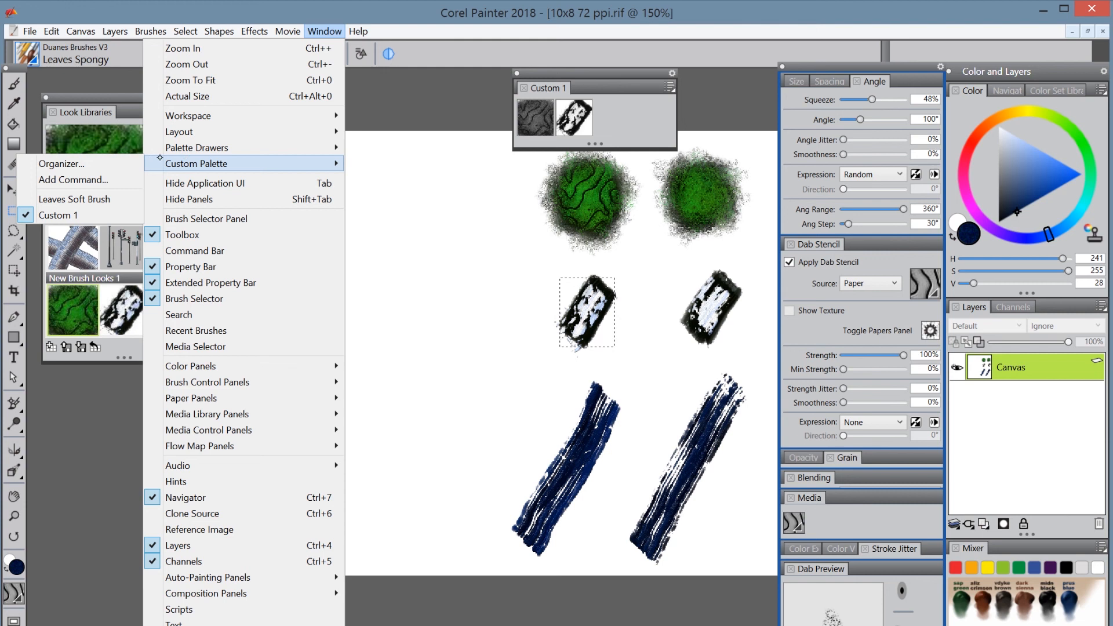
{"action": "left_click", "coordinate": [72, 163]}
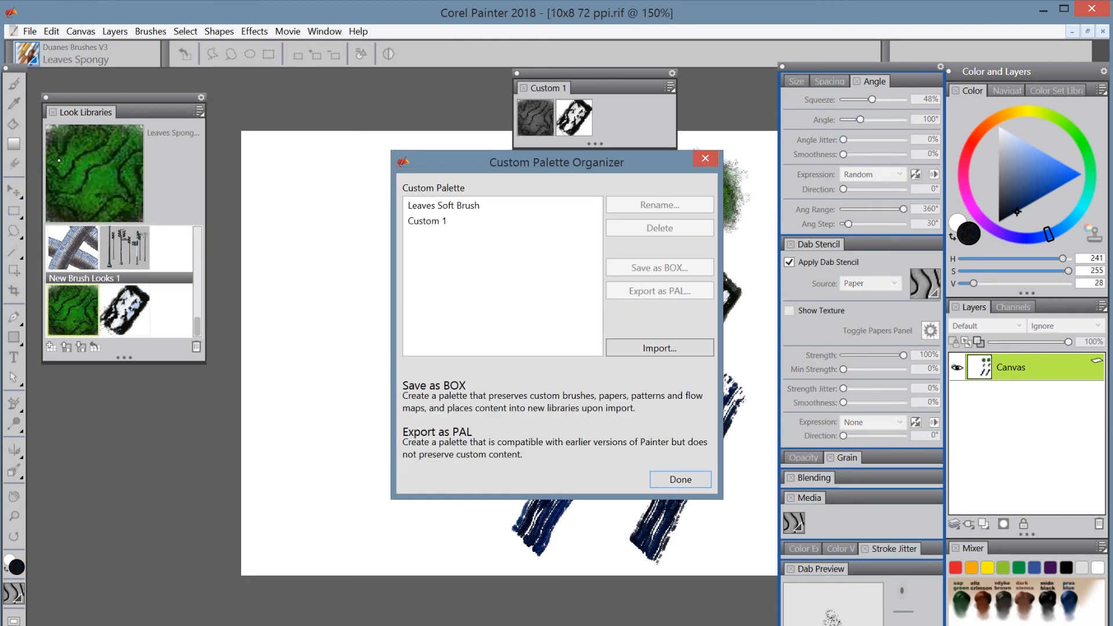
{"action": "left_click", "coordinate": [434, 221]}
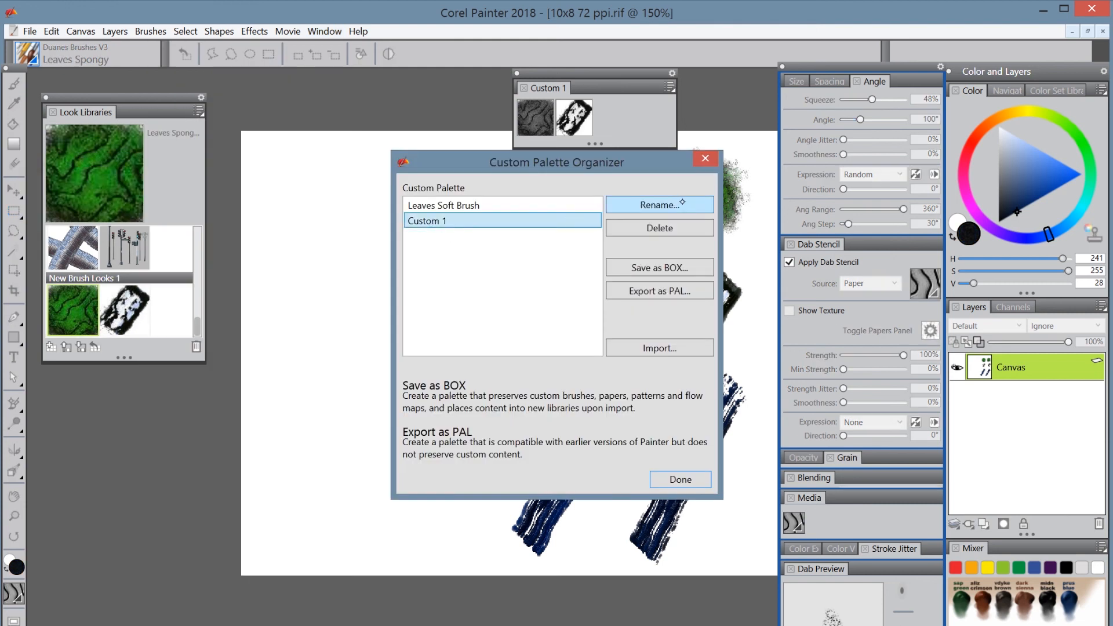
{"action": "left_click", "coordinate": [705, 158]}
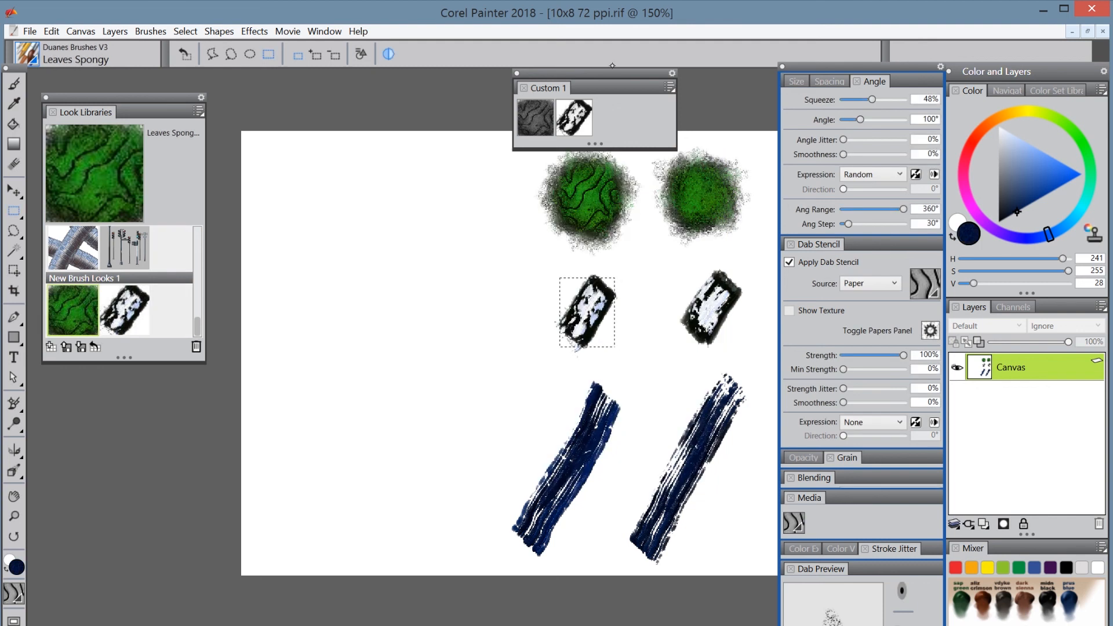